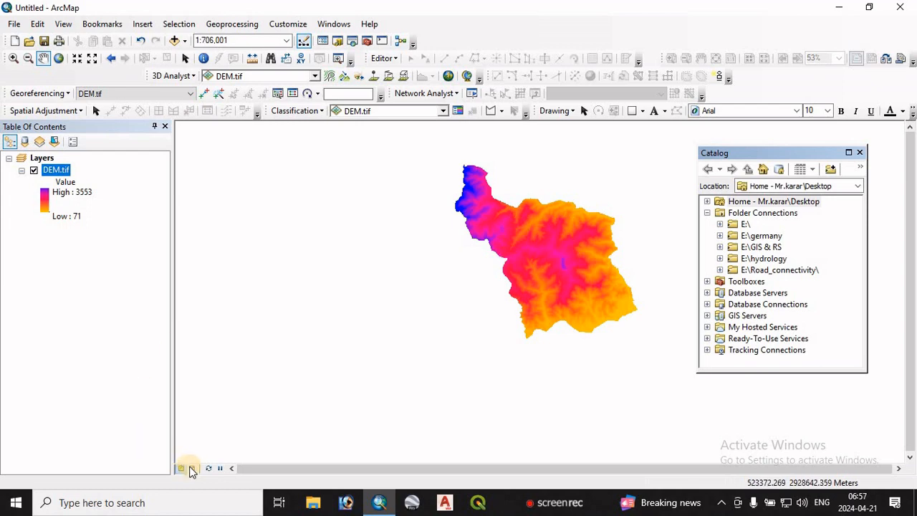
Step: Switch to the layout page, select the data frame, and zoom the DEM.tif map to its full extent
{"action": "left_click", "coordinate": [192, 468]}
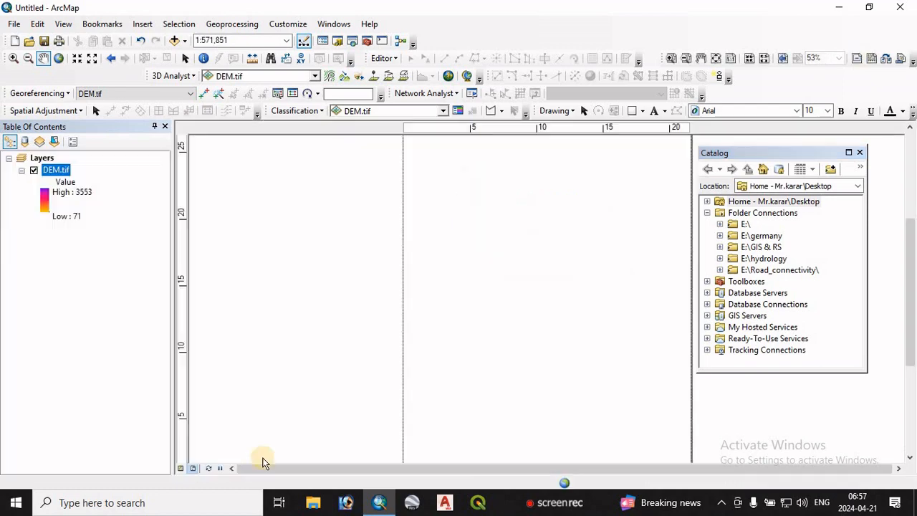
{"action": "left_click", "coordinate": [539, 190]}
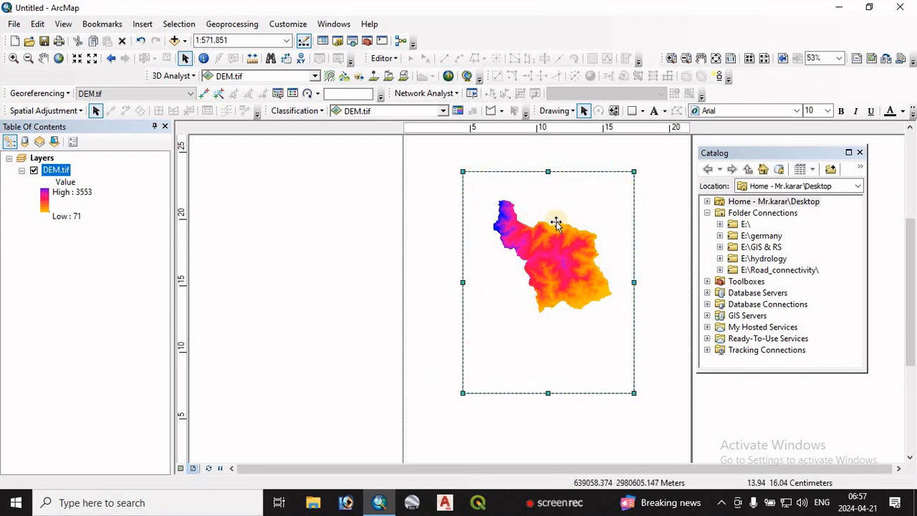
{"action": "left_click", "coordinate": [60, 60]}
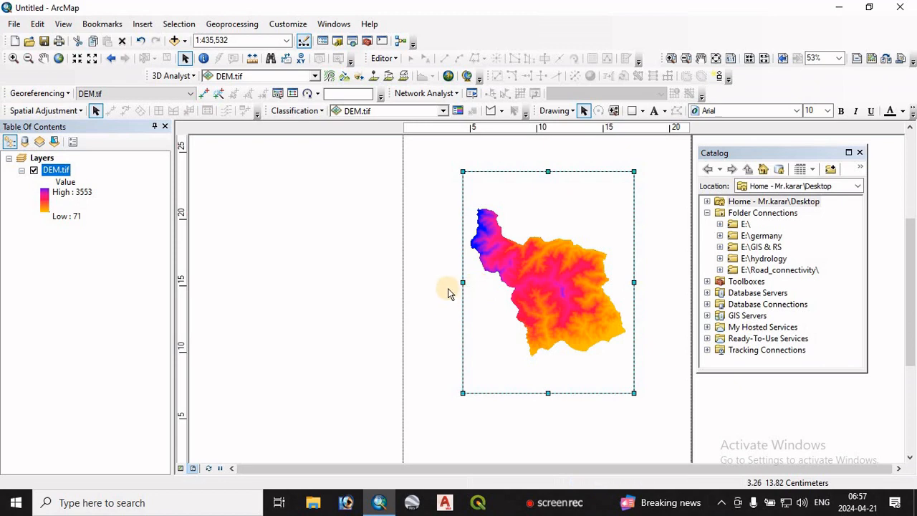
{"action": "left_click", "coordinate": [141, 26]}
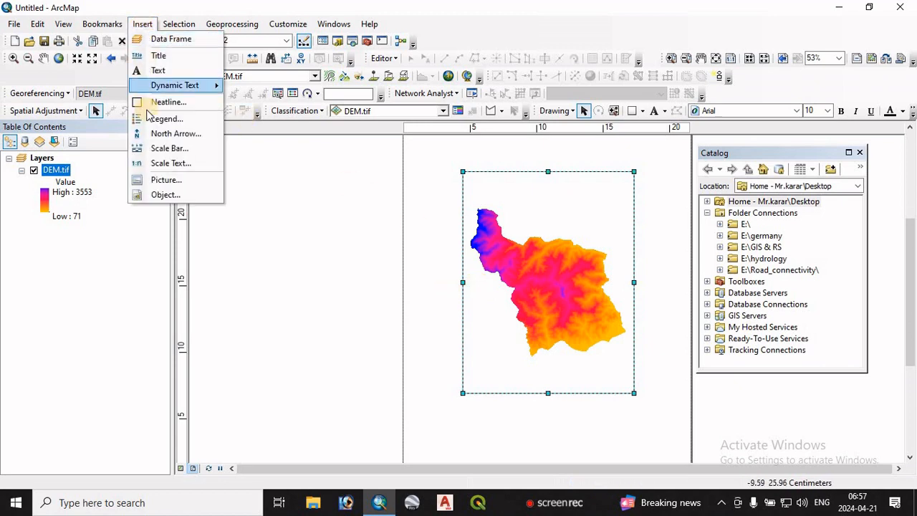
{"action": "left_click", "coordinate": [163, 120]}
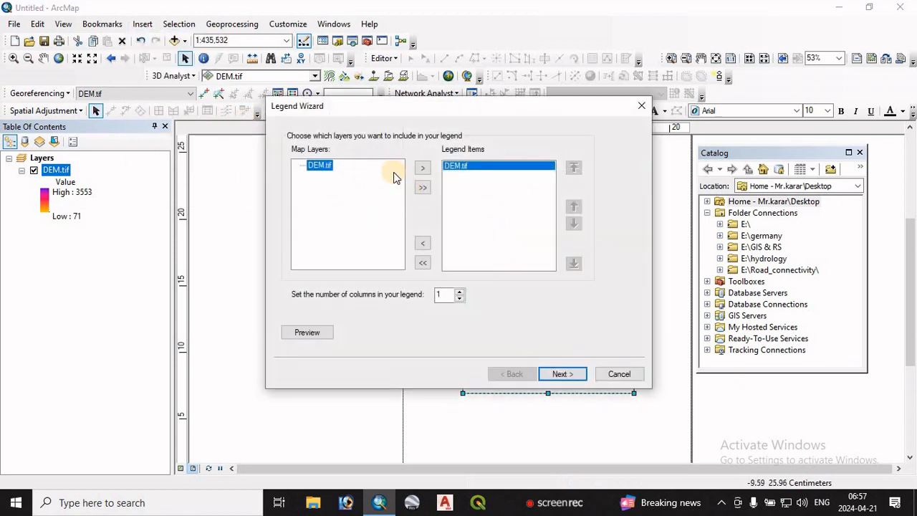
{"action": "left_click", "coordinate": [466, 172]}
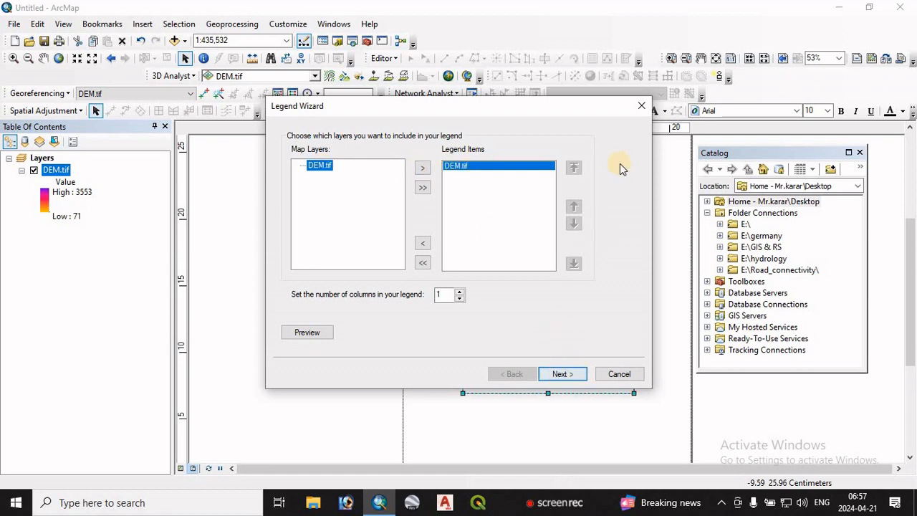
{"action": "left_click", "coordinate": [638, 109]}
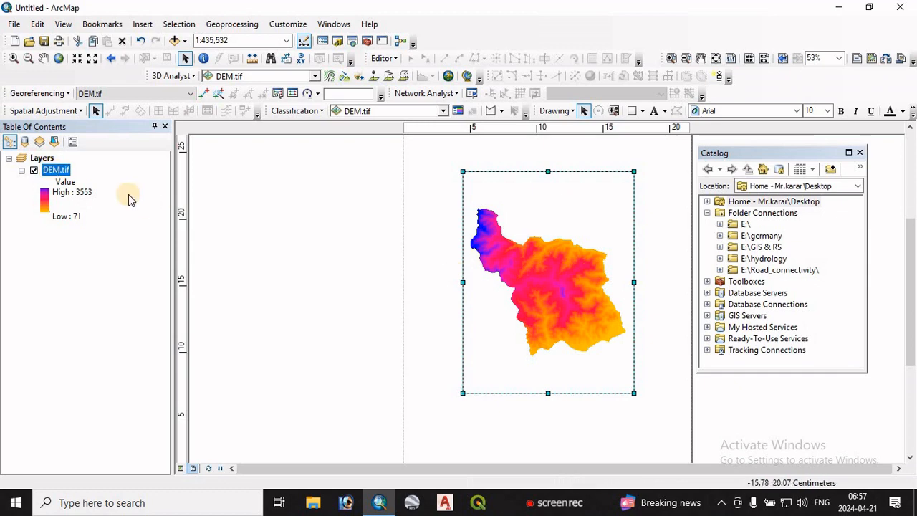
Step: Review the symbology settings of the DEM.tif layer without changing them
{"action": "left_click", "coordinate": [63, 171]}
{"action": "right_click", "coordinate": [56, 172]}
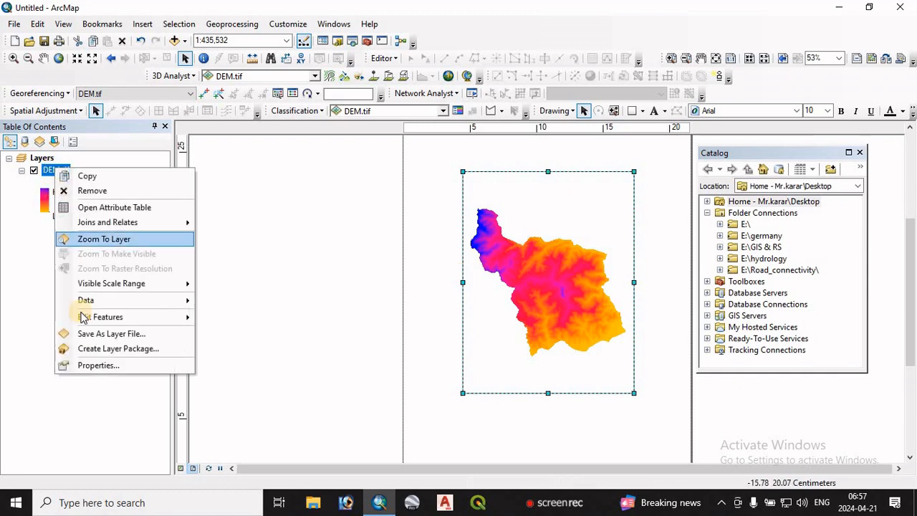
{"action": "left_click", "coordinate": [89, 364]}
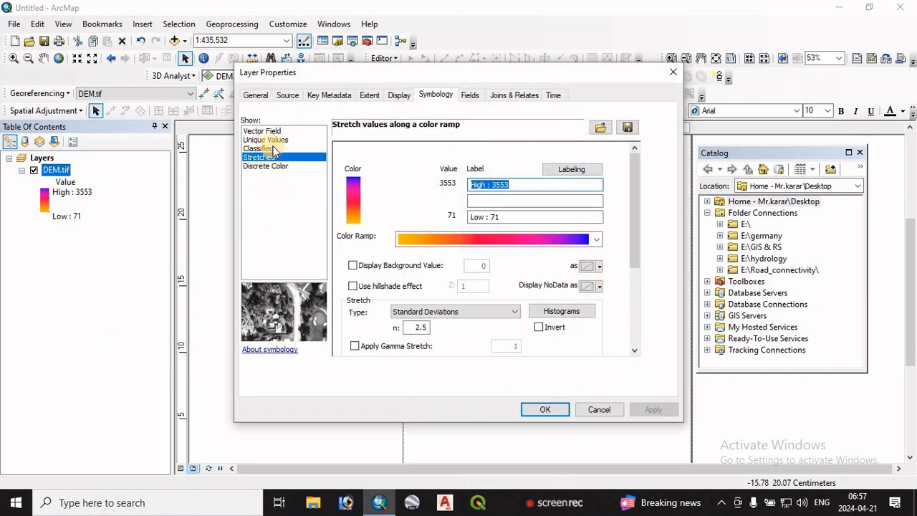
{"action": "left_click", "coordinate": [545, 409]}
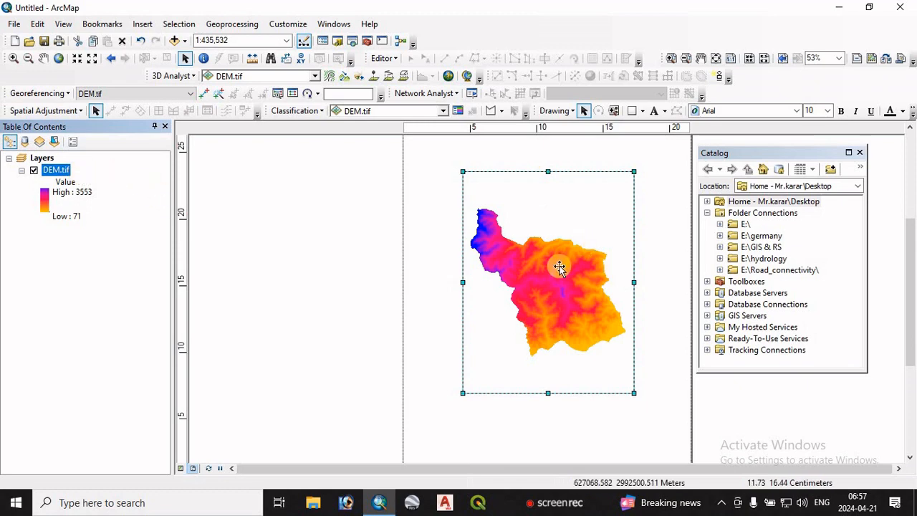
Step: Insert a one-column legend for DEM.tif with the default title and formatting, and place it outside the page's left edge
{"action": "left_click", "coordinate": [141, 24]}
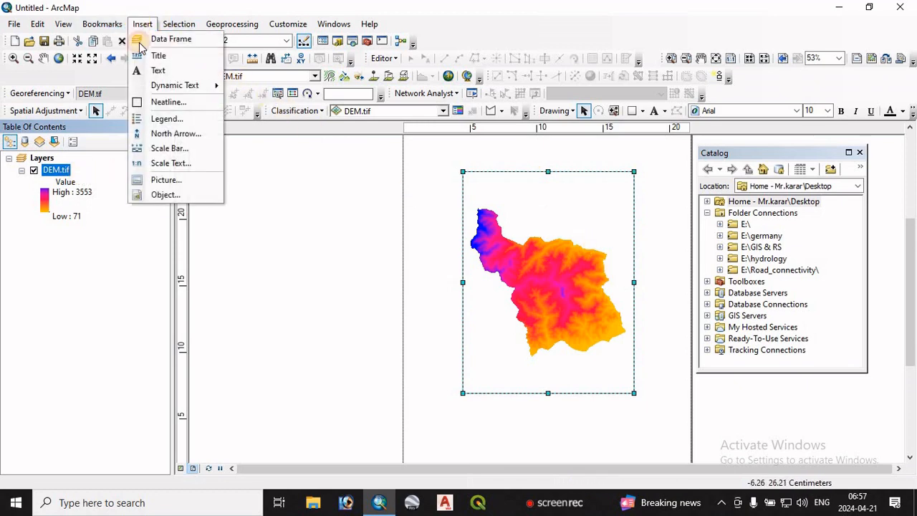
{"action": "left_click", "coordinate": [164, 118]}
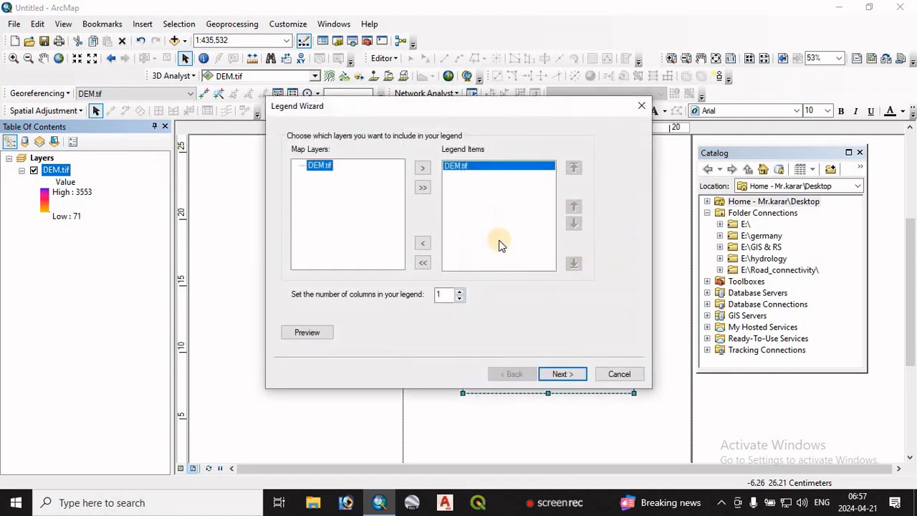
{"action": "left_click", "coordinate": [322, 168]}
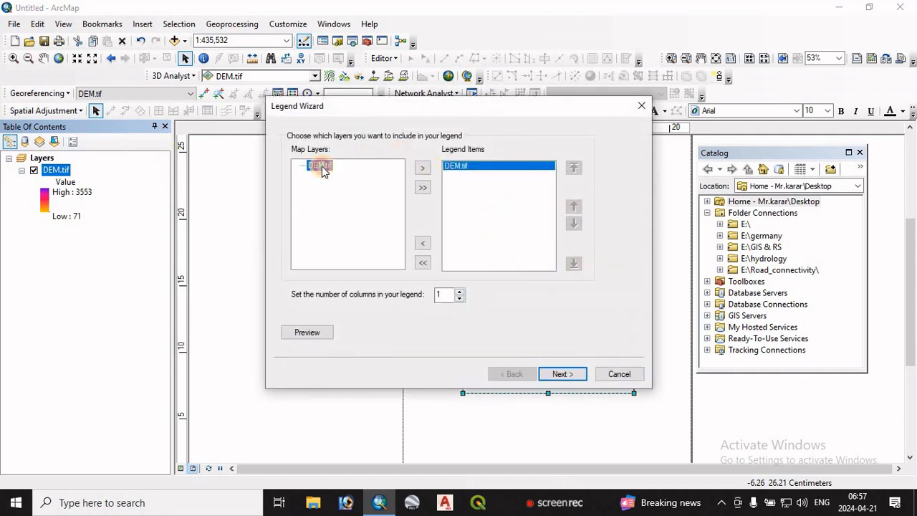
{"action": "left_click", "coordinate": [561, 376]}
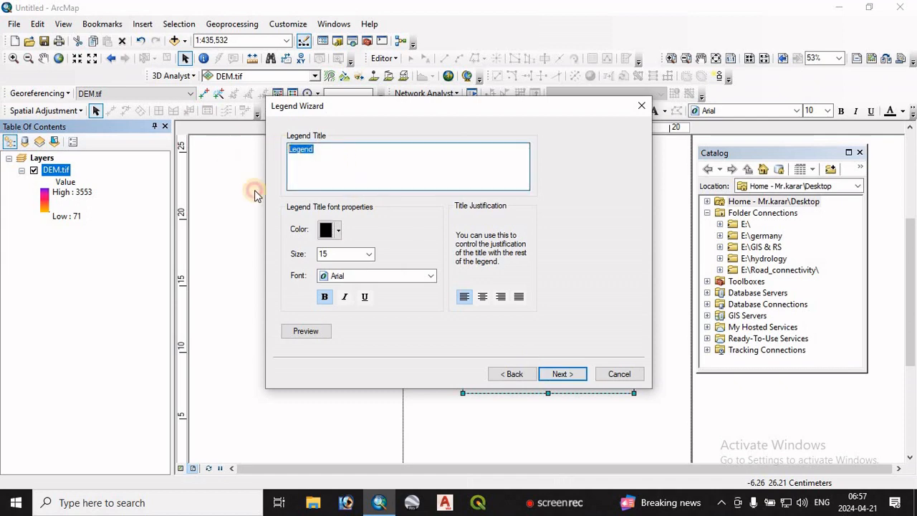
{"action": "left_click", "coordinate": [563, 374]}
{"action": "left_click", "coordinate": [563, 373]}
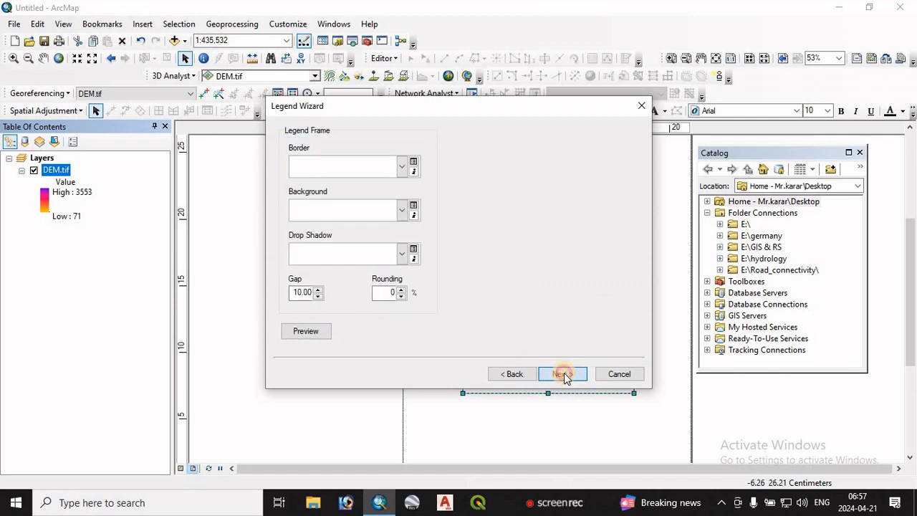
{"action": "left_click", "coordinate": [563, 374]}
{"action": "left_click", "coordinate": [563, 374]}
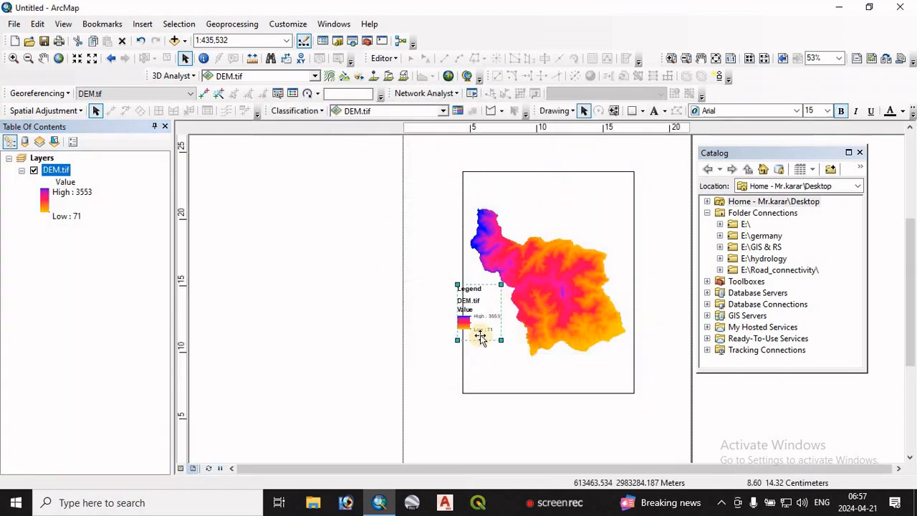
{"action": "left_click_drag", "start_coordinate": [468, 306], "coordinate": [341, 267]}
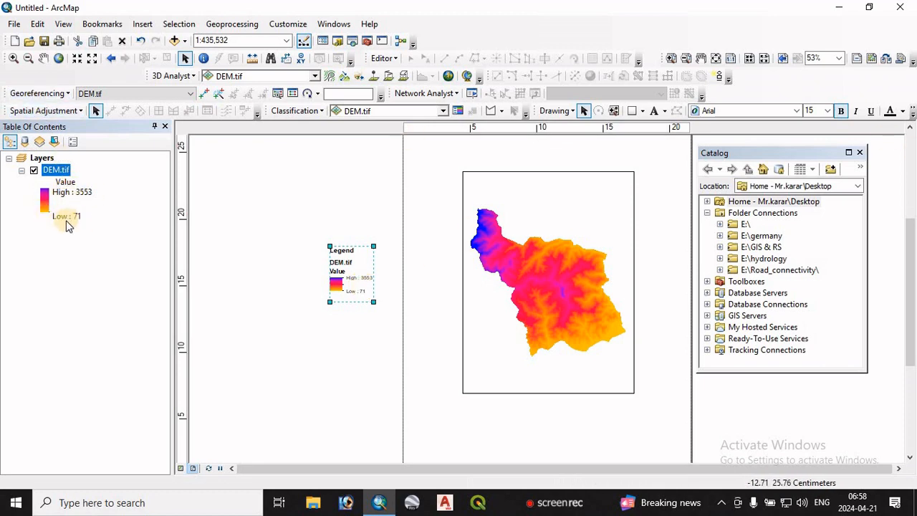
Step: Convert the legend to graphics and ungroup it into separate elements
{"action": "right_click", "coordinate": [341, 265]}
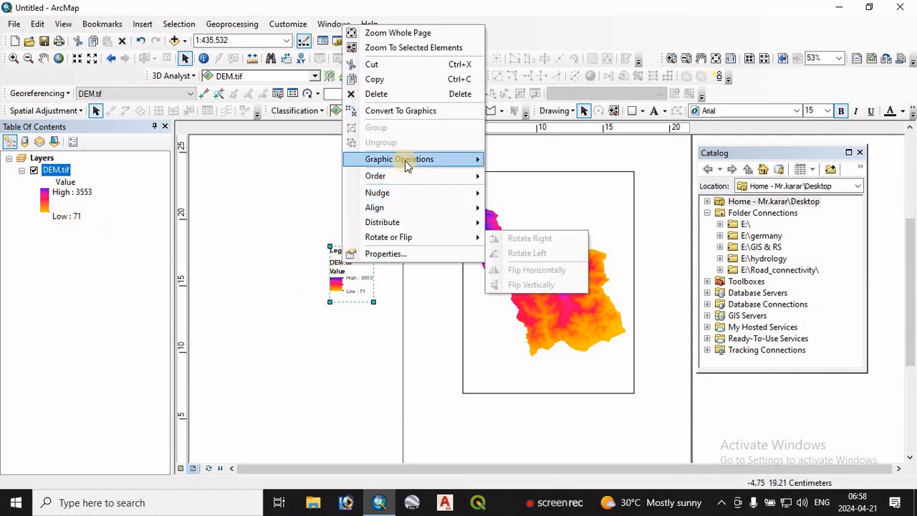
{"action": "left_click", "coordinate": [398, 112]}
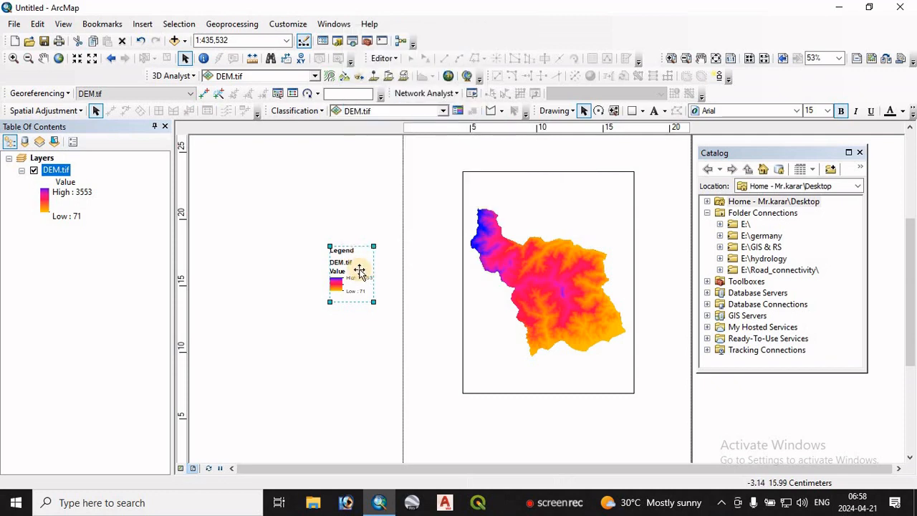
{"action": "right_click", "coordinate": [344, 269]}
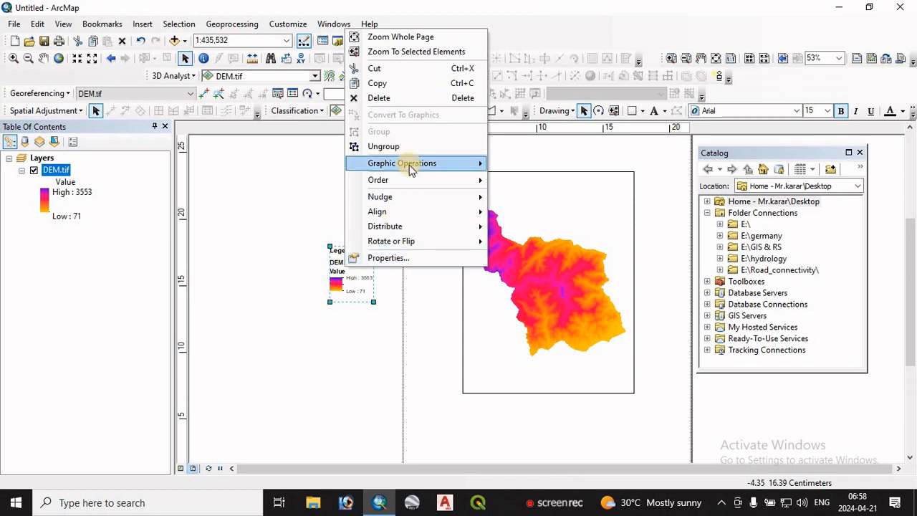
{"action": "left_click", "coordinate": [400, 145]}
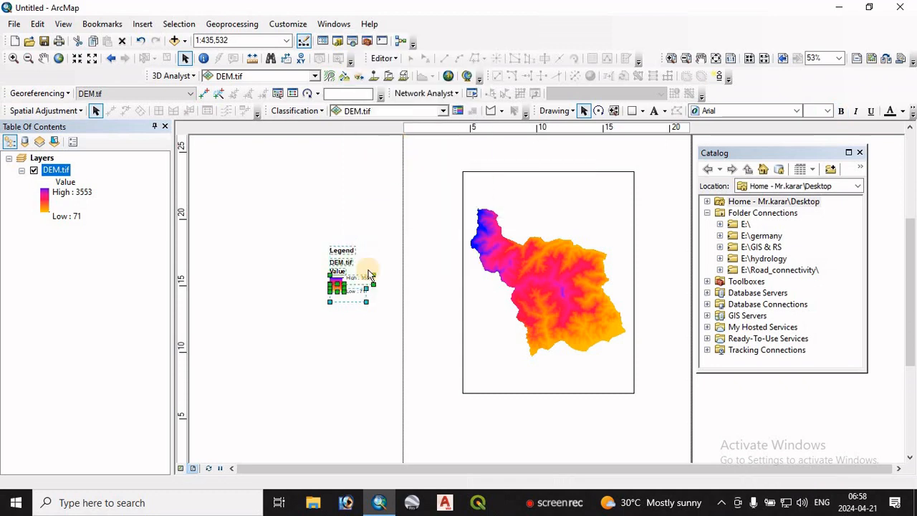
Step: Ungroup the legend's High label from the upper half of the colour ramp
{"action": "left_click", "coordinate": [351, 309]}
{"action": "left_click", "coordinate": [336, 285]}
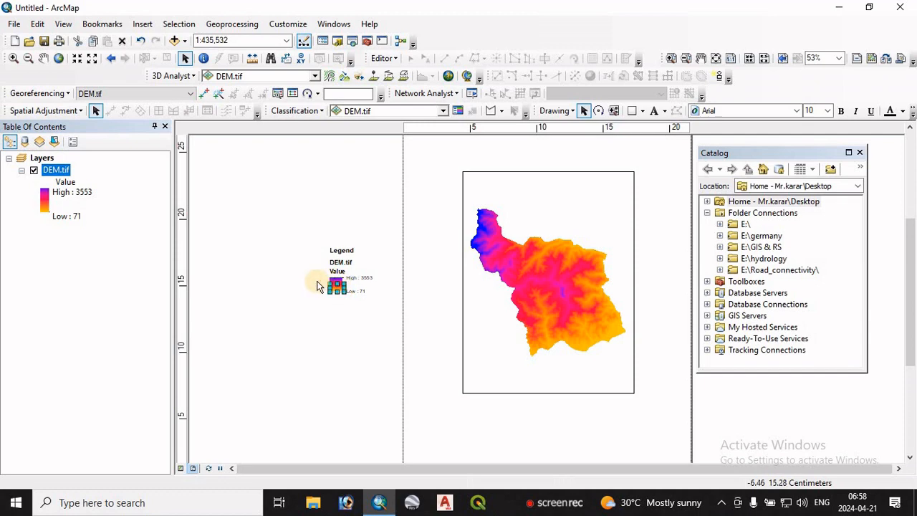
{"action": "scroll", "coordinate": [336, 285], "scroll_direction": "up", "scroll_amount": 1}
{"action": "scroll", "coordinate": [336, 285], "scroll_direction": "up", "scroll_amount": 5}
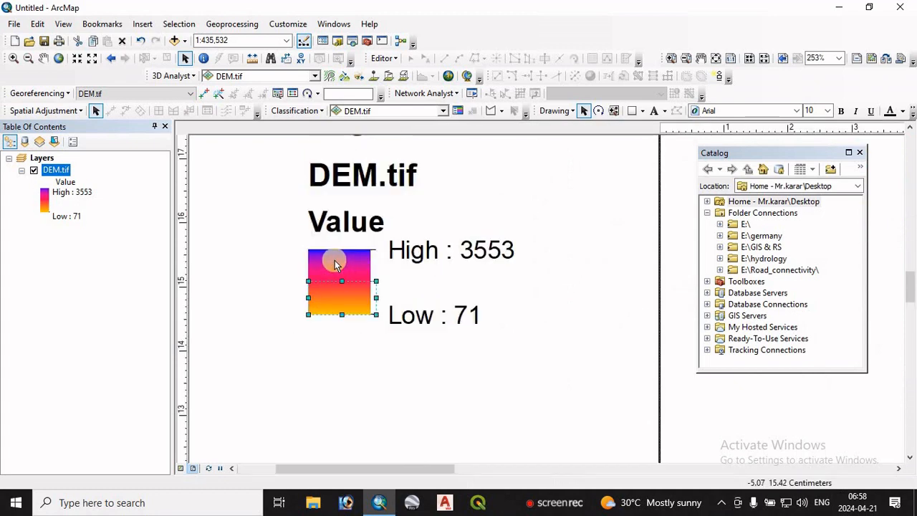
{"action": "left_click", "coordinate": [324, 251], "text": "shift"}
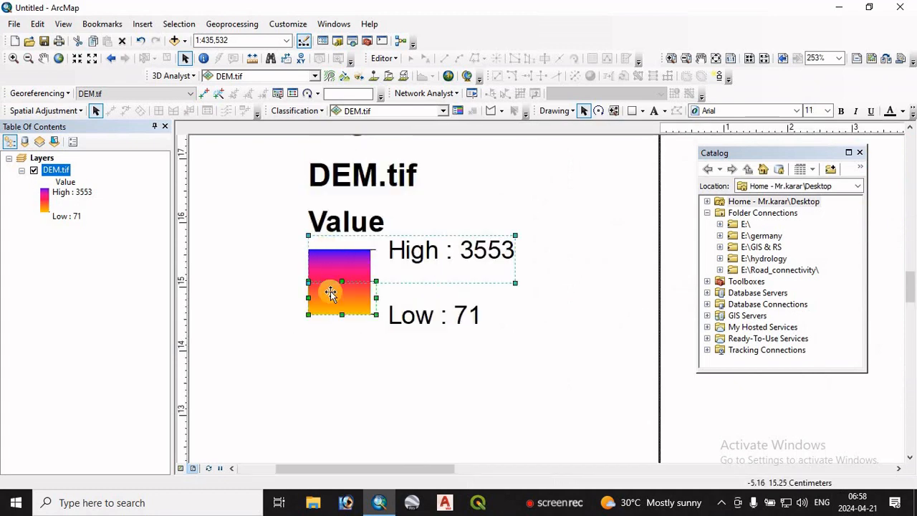
{"action": "left_click", "coordinate": [377, 332]}
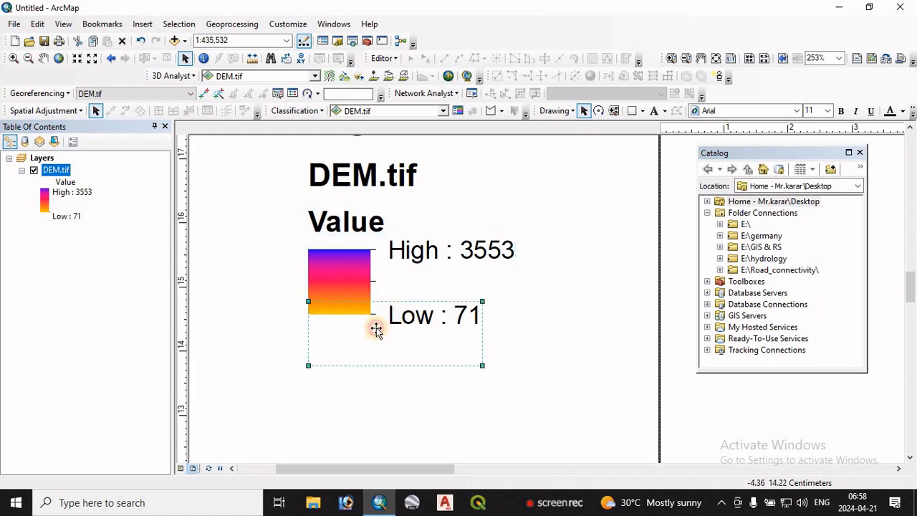
{"action": "left_click", "coordinate": [342, 288]}
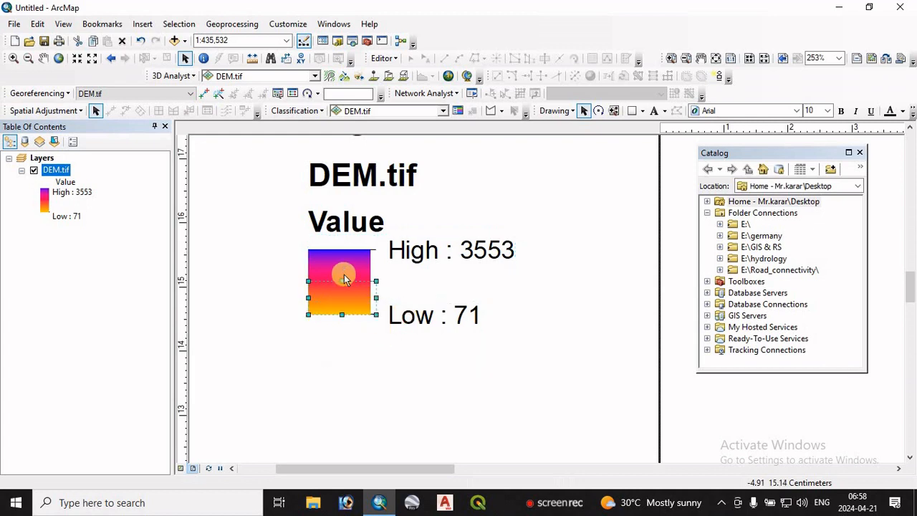
{"action": "left_click", "coordinate": [341, 269], "text": "shift"}
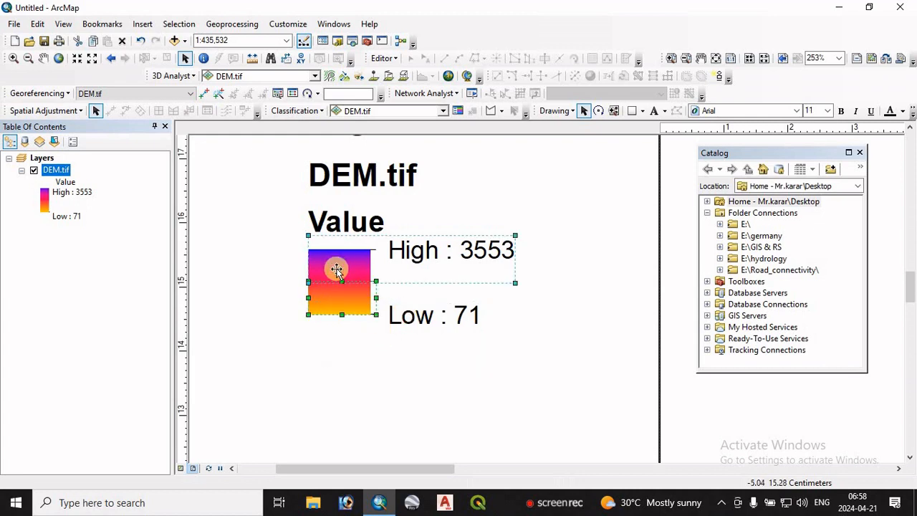
{"action": "right_click", "coordinate": [403, 253]}
{"action": "left_click", "coordinate": [443, 133]}
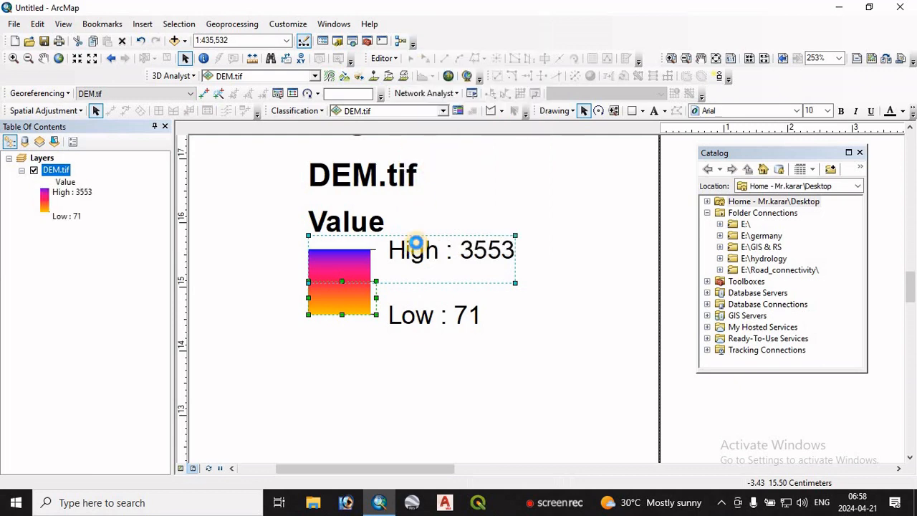
Step: Group the upper and lower halves of the legend's colour ramp into one element
{"action": "left_click", "coordinate": [342, 289]}
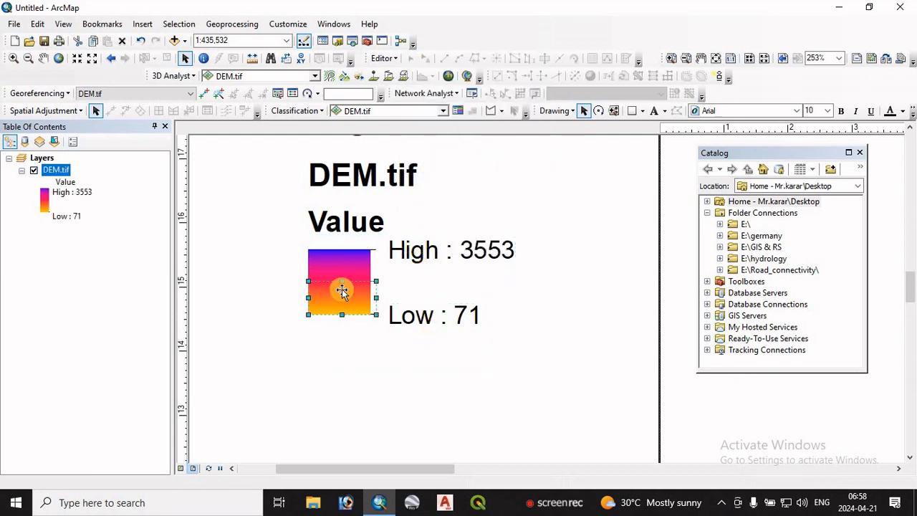
{"action": "left_click", "coordinate": [336, 263], "text": "shift"}
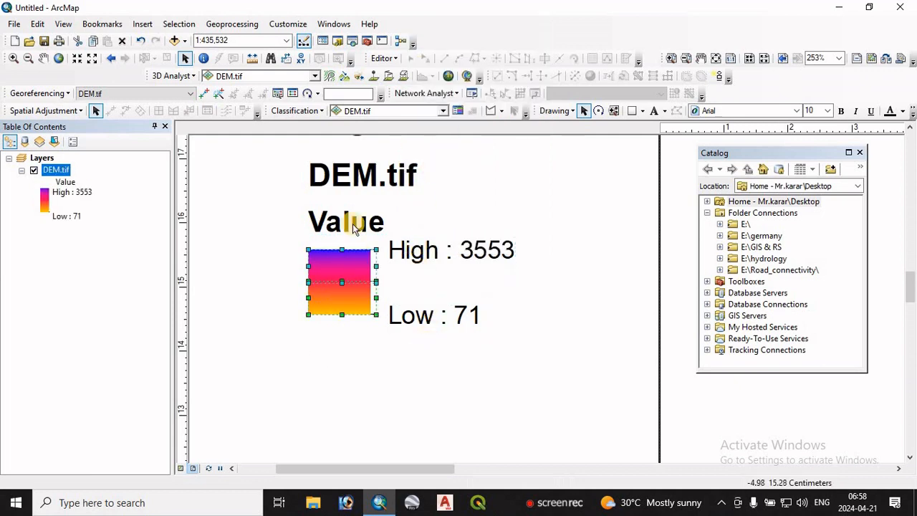
{"action": "right_click", "coordinate": [341, 269]}
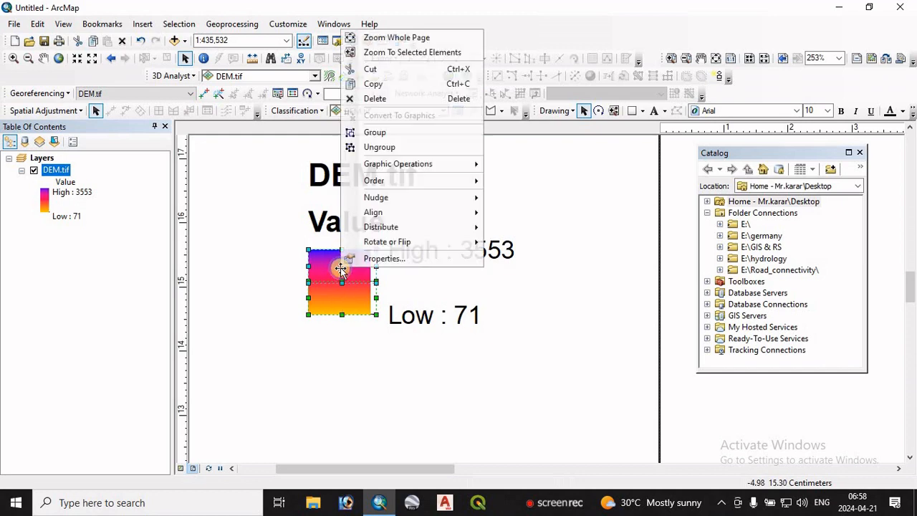
{"action": "left_click", "coordinate": [378, 136]}
Step: Move the grouped colour ramp to the lower left of the labels and reshape it into a vertical bar about 0.5 cm wide and 2.7 cm tall
{"action": "left_click_drag", "start_coordinate": [349, 258], "coordinate": [275, 327]}
{"action": "left_click_drag", "start_coordinate": [304, 362], "coordinate": [270, 436]}
{"action": "left_click_drag", "start_coordinate": [267, 467], "coordinate": [267, 468]}
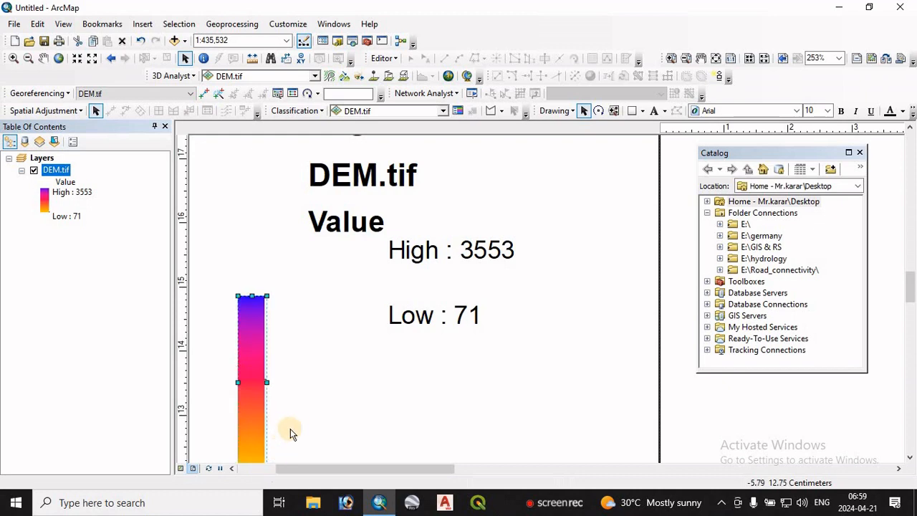
{"action": "scroll", "coordinate": [288, 394], "scroll_direction": "up", "scroll_amount": 5}
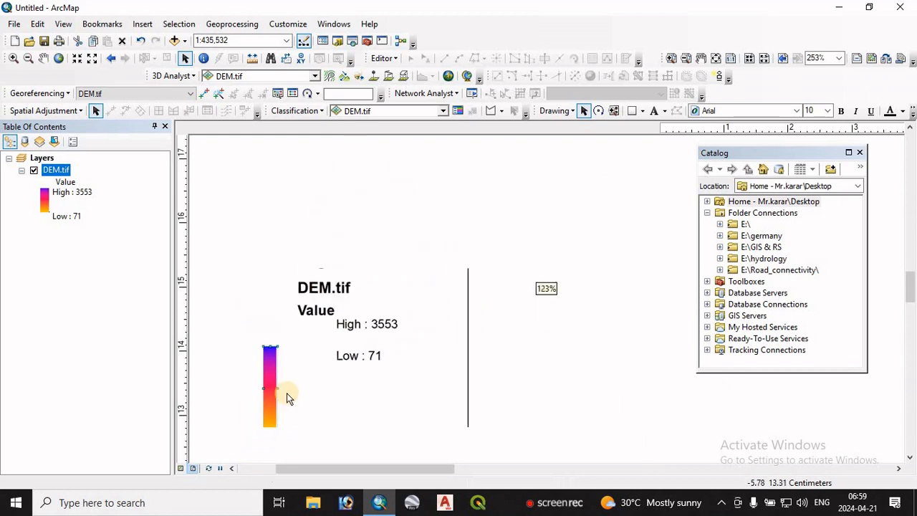
{"action": "scroll", "coordinate": [287, 394], "scroll_direction": "up", "scroll_amount": 2}
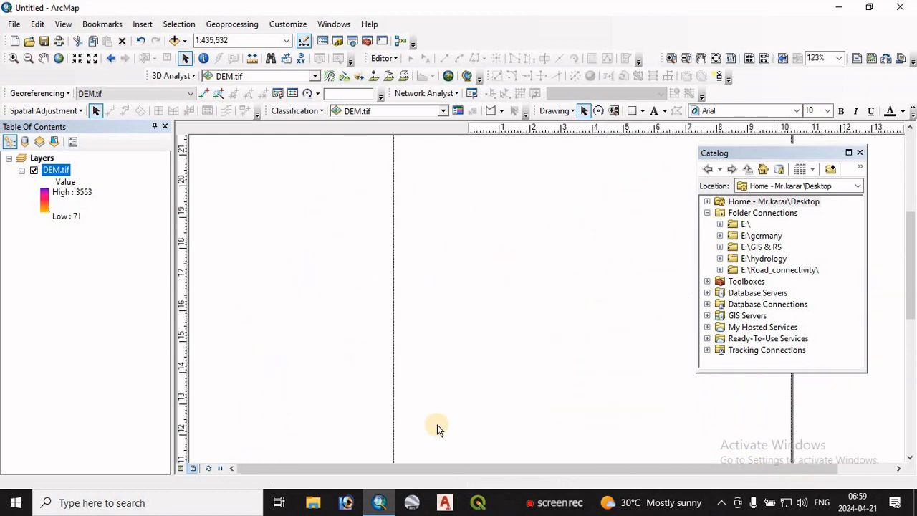
{"action": "scroll", "coordinate": [432, 423], "scroll_direction": "up", "scroll_amount": 1}
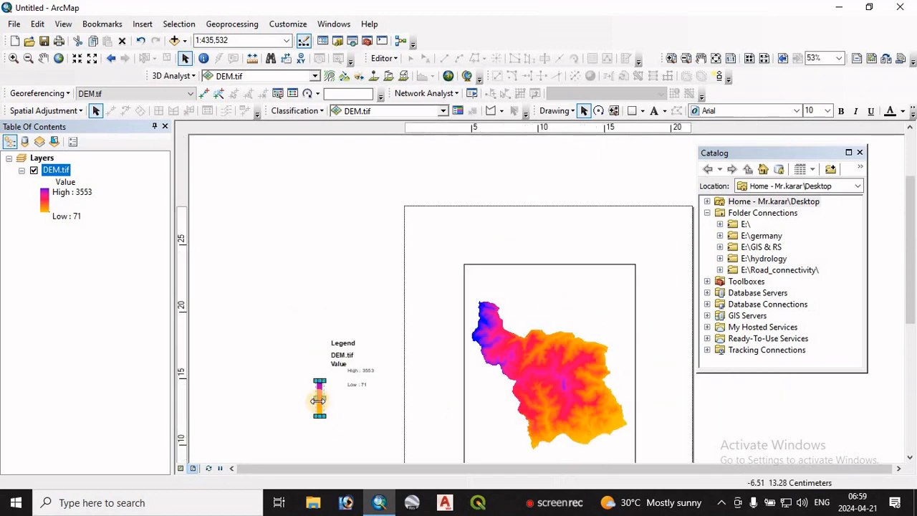
Step: Move the grouped colour ramp to the right of the DEM map and widen the data frame to enclose it
{"action": "left_click_drag", "start_coordinate": [319, 405], "coordinate": [627, 330]}
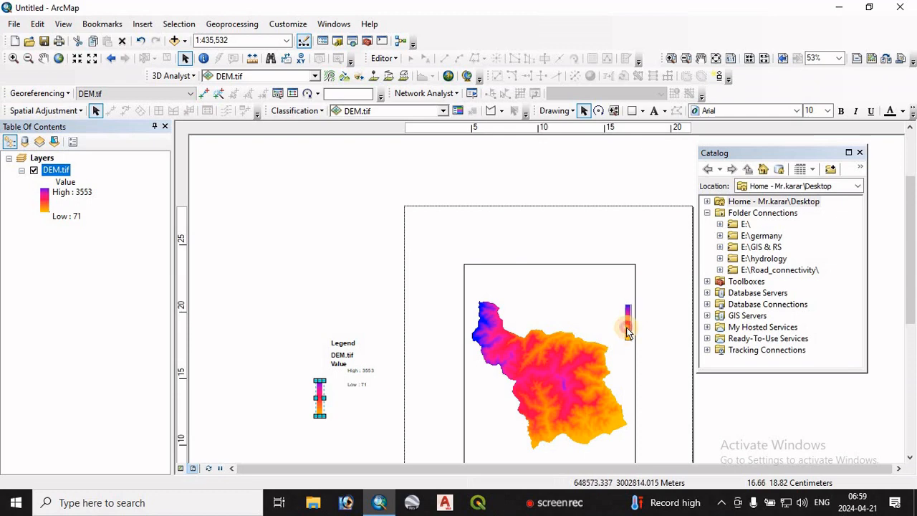
{"action": "left_click", "coordinate": [633, 373]}
{"action": "left_click_drag", "start_coordinate": [636, 374], "coordinate": [653, 383]}
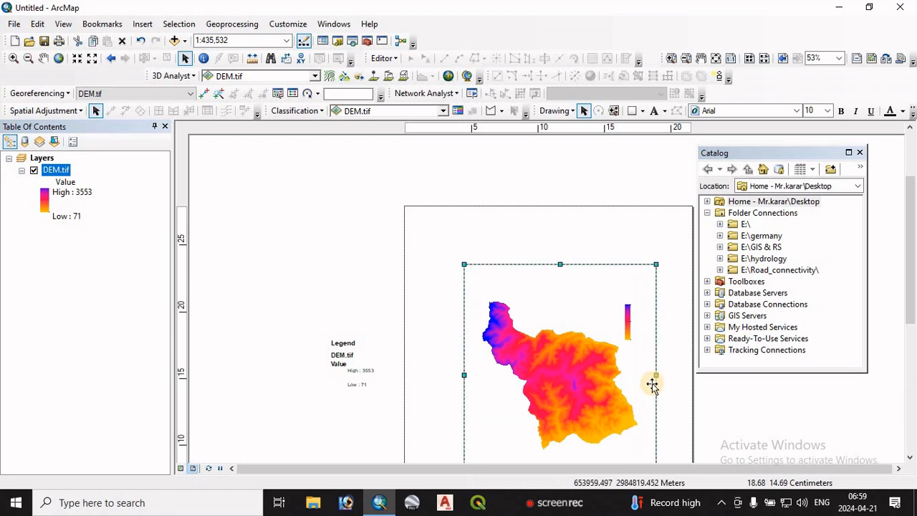
Step: Stretch the colour ramp to about 12 cm tall along the data frame's right edge and place the Legend heading above it
{"action": "left_click", "coordinate": [628, 328]}
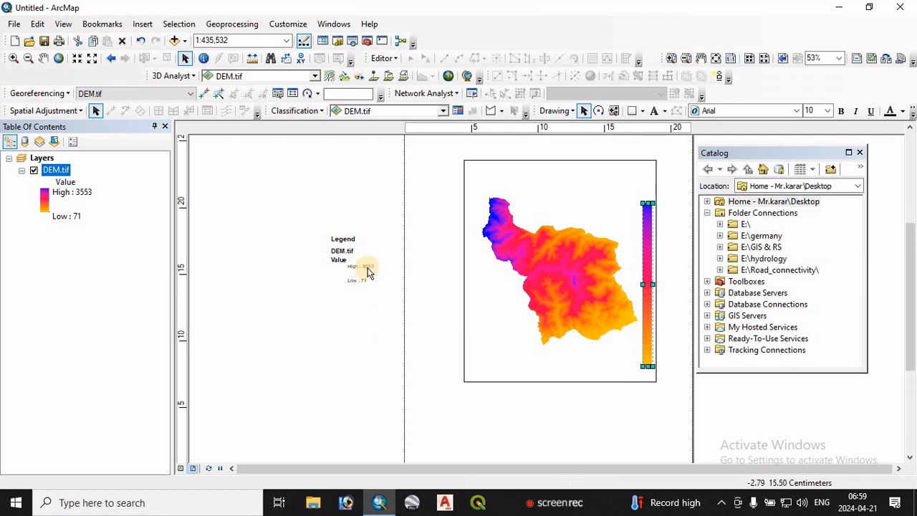
{"action": "left_click", "coordinate": [346, 242]}
{"action": "left_click_drag", "start_coordinate": [346, 241], "coordinate": [643, 191]}
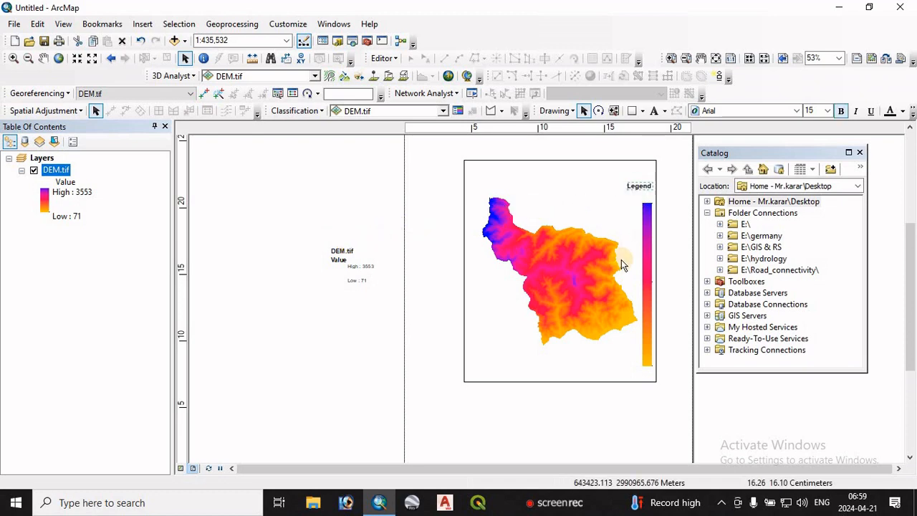
Step: Shorten the High label's text to 3553 and place it at the top of the colour ramp
{"action": "right_click", "coordinate": [363, 271]}
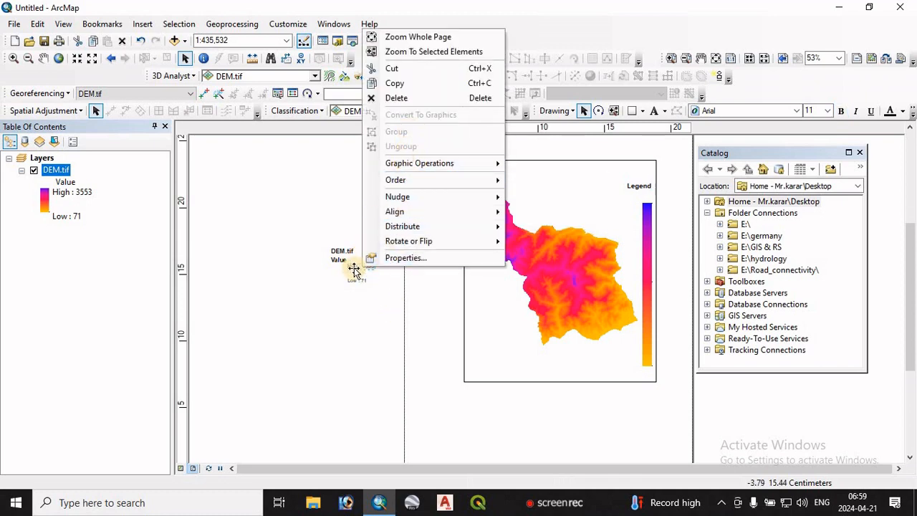
{"action": "left_click", "coordinate": [392, 258]}
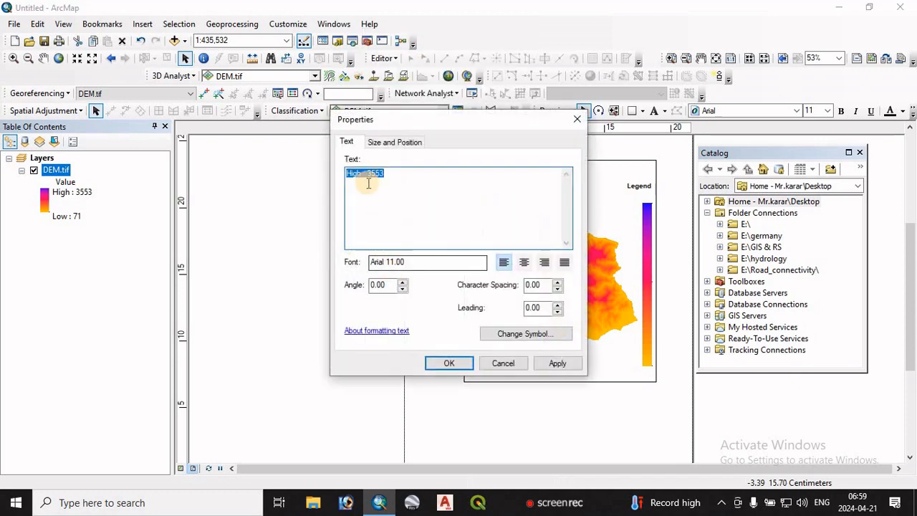
{"action": "left_click_drag", "start_coordinate": [355, 174], "coordinate": [334, 174]}
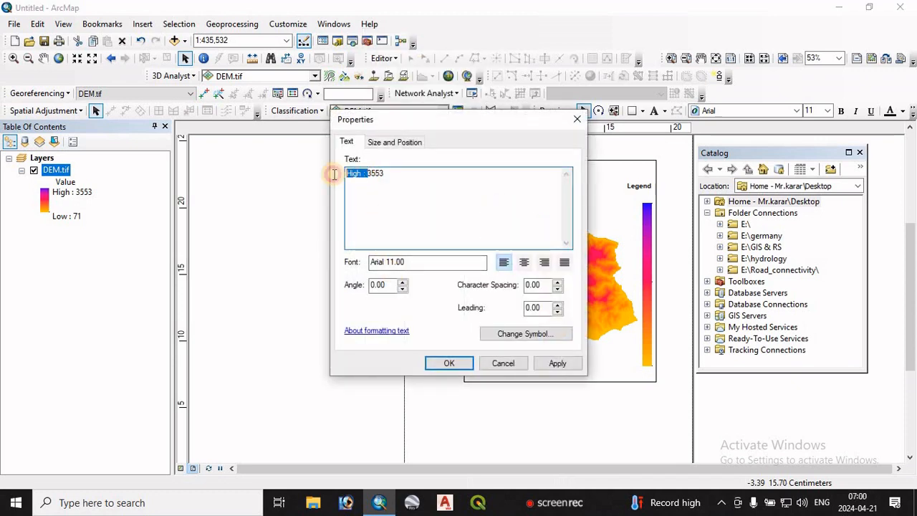
{"action": "key", "text": "Delete"}
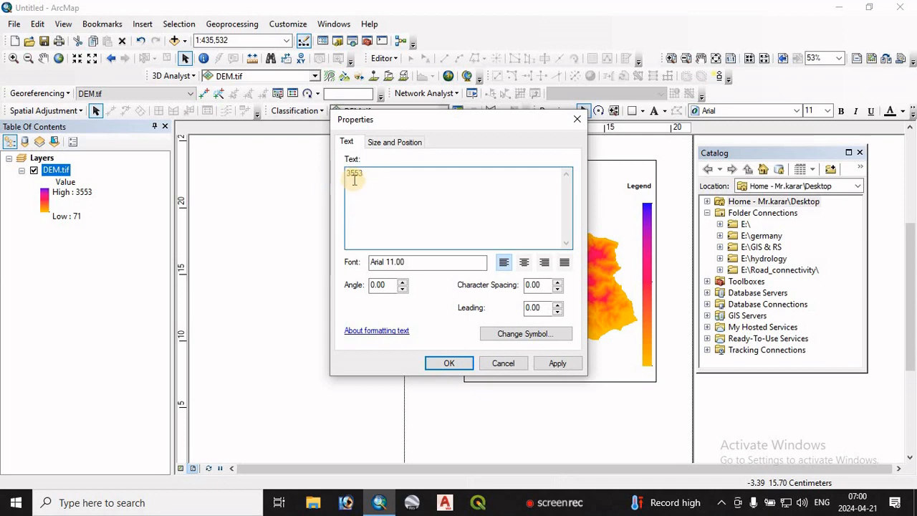
{"action": "left_click", "coordinate": [557, 363]}
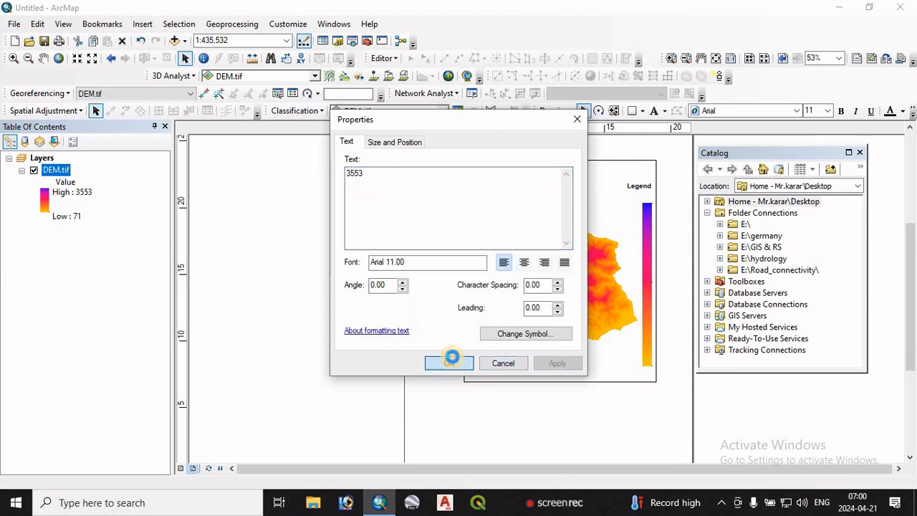
{"action": "left_click", "coordinate": [449, 363]}
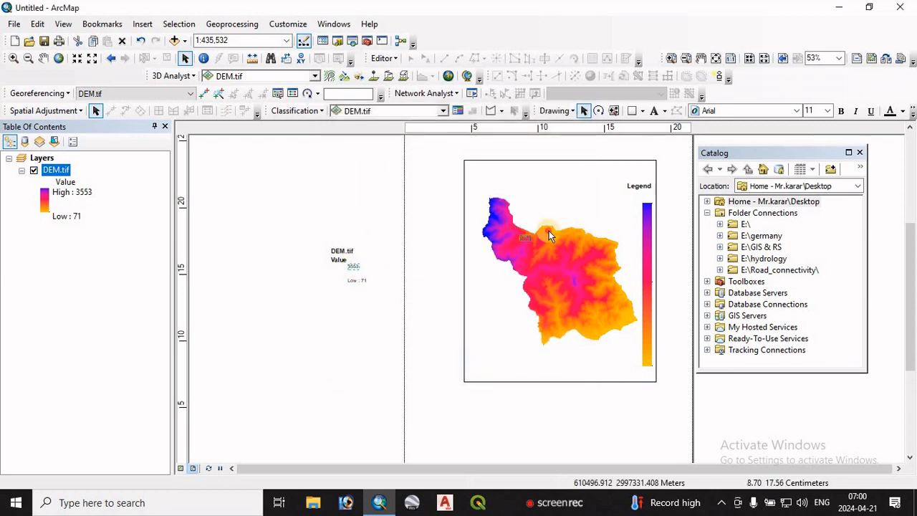
{"action": "left_click_drag", "start_coordinate": [645, 204], "coordinate": [643, 202]}
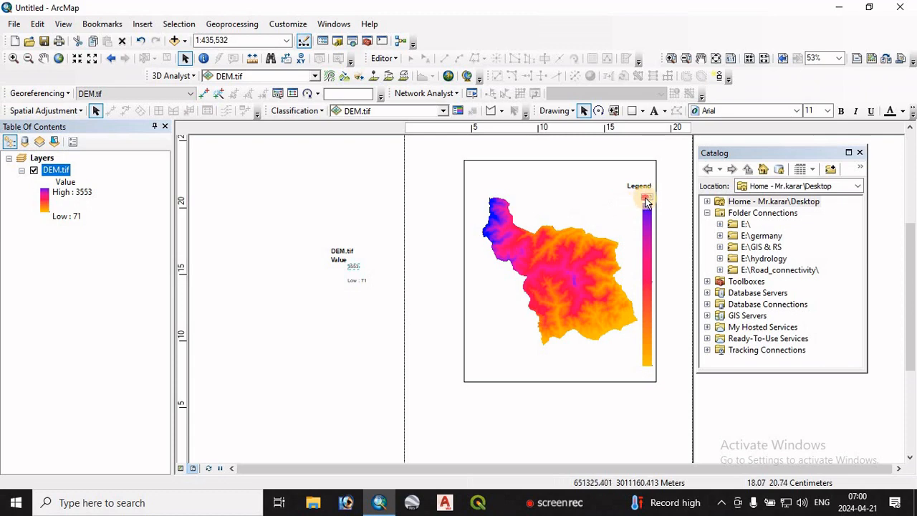
Step: Ungroup the legend's Low label so that its text can be edited separately
{"action": "left_click", "coordinate": [359, 281]}
{"action": "right_click", "coordinate": [358, 280]}
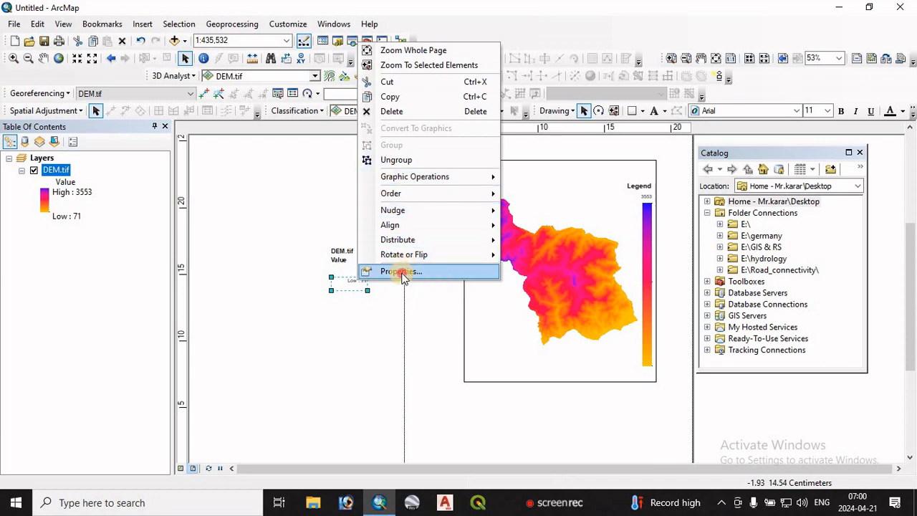
{"action": "left_click", "coordinate": [404, 271]}
{"action": "left_click", "coordinate": [583, 105]}
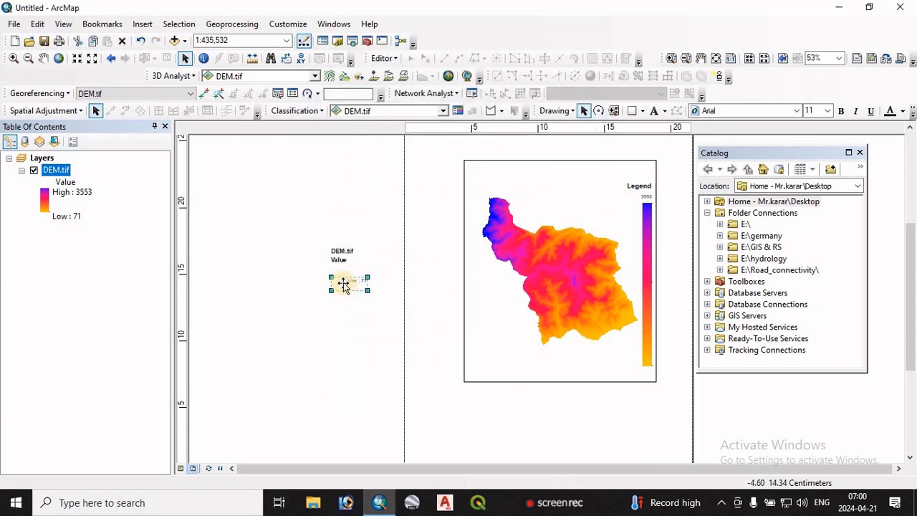
{"action": "right_click", "coordinate": [343, 286]}
{"action": "left_click", "coordinate": [370, 160]}
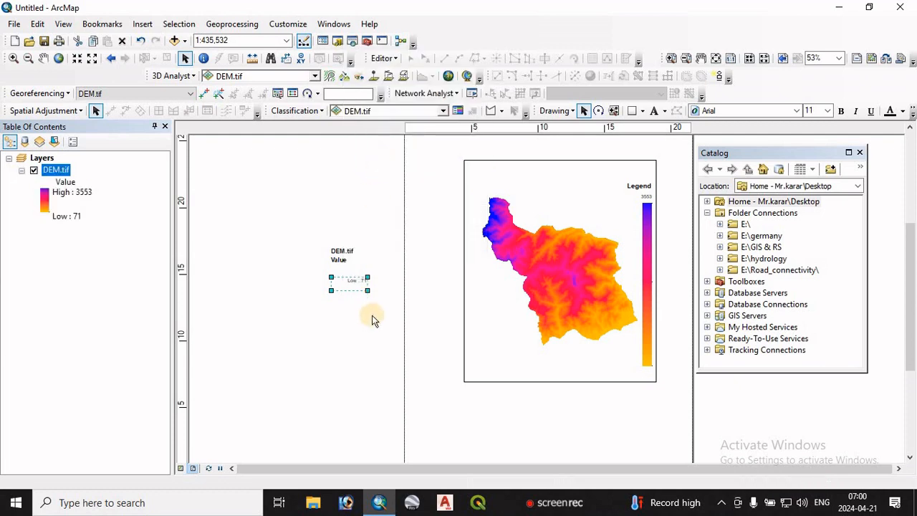
Step: Shorten the Low label's text to 71 and place it below the bottom end of the colour ramp
{"action": "left_click", "coordinate": [356, 283]}
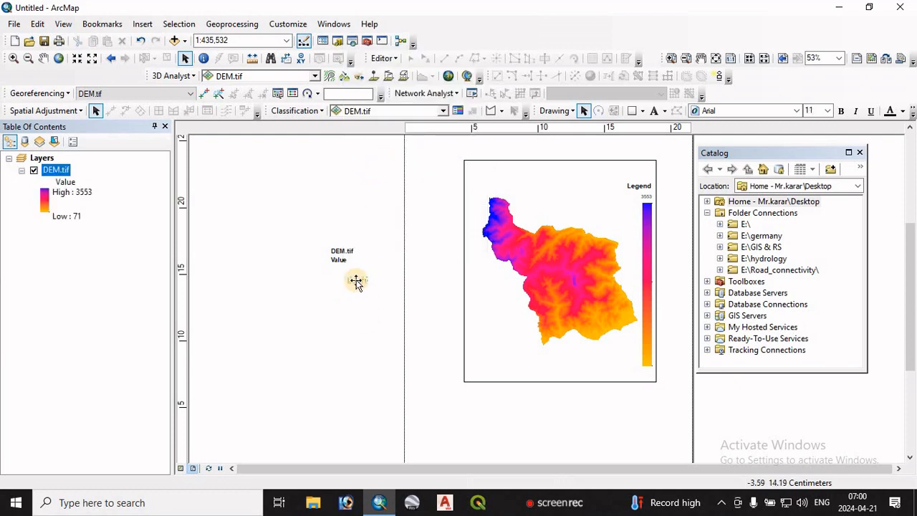
{"action": "double_click", "coordinate": [358, 281]}
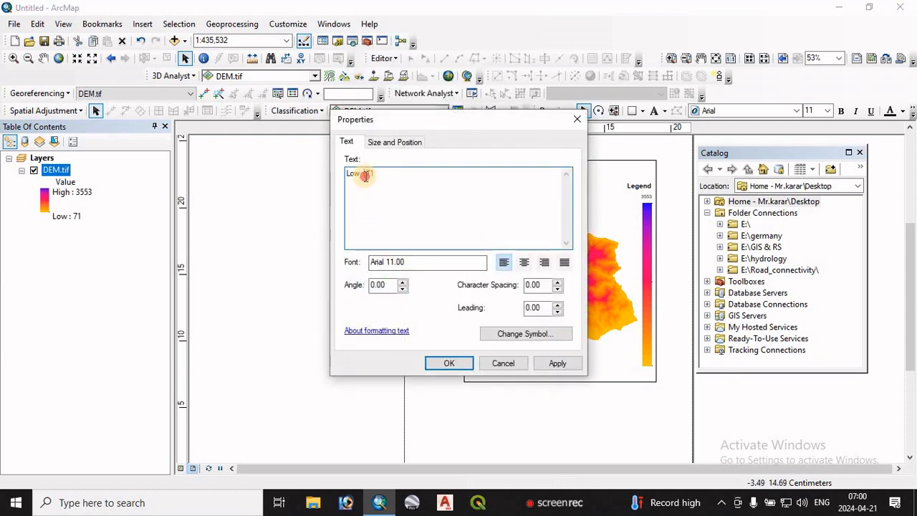
{"action": "left_click_drag", "start_coordinate": [363, 175], "coordinate": [331, 180]}
{"action": "key", "text": "BackSpace"}
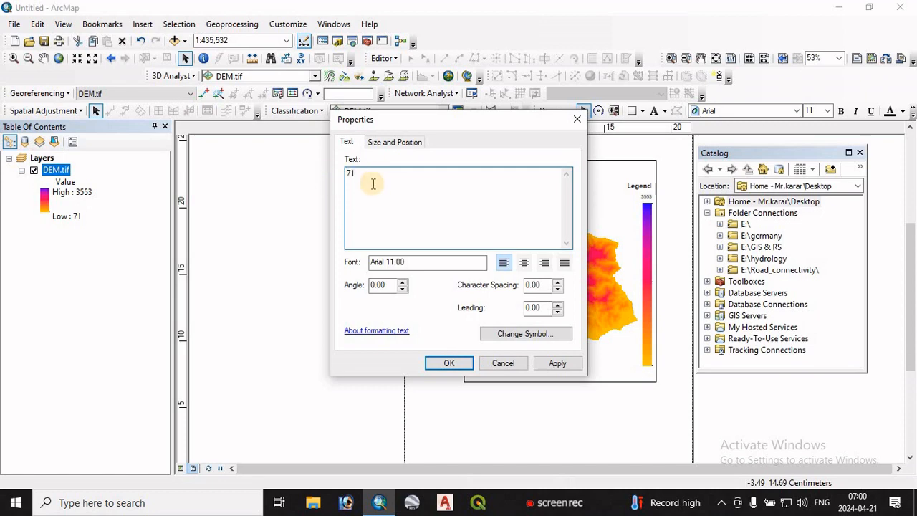
{"action": "left_click", "coordinate": [550, 363]}
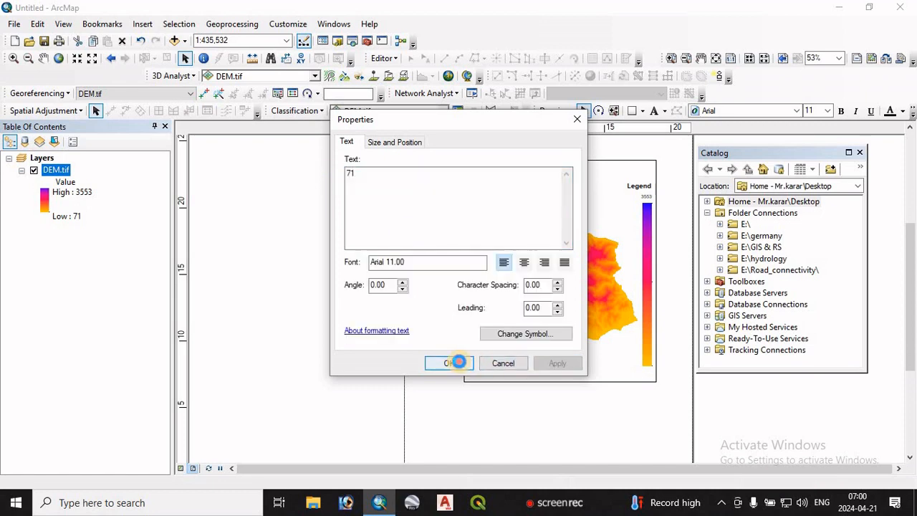
{"action": "left_click", "coordinate": [450, 363]}
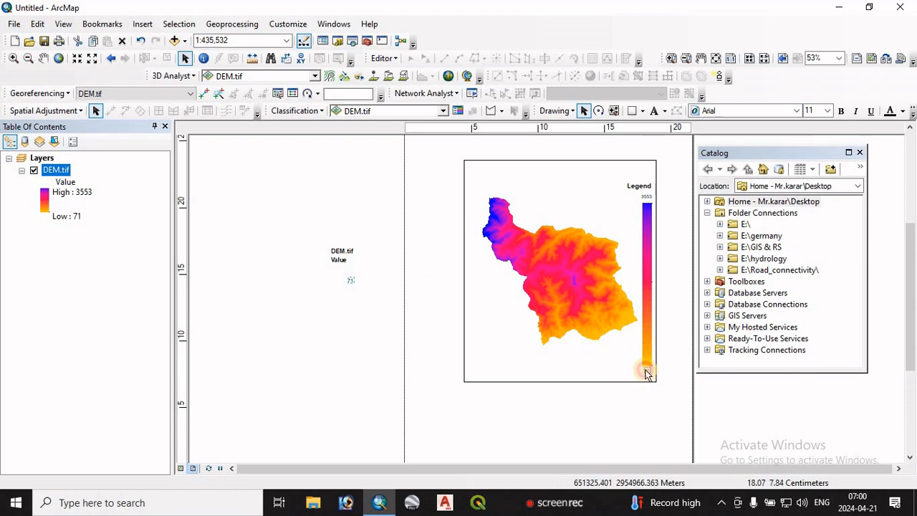
{"action": "left_click_drag", "start_coordinate": [350, 280], "coordinate": [646, 370]}
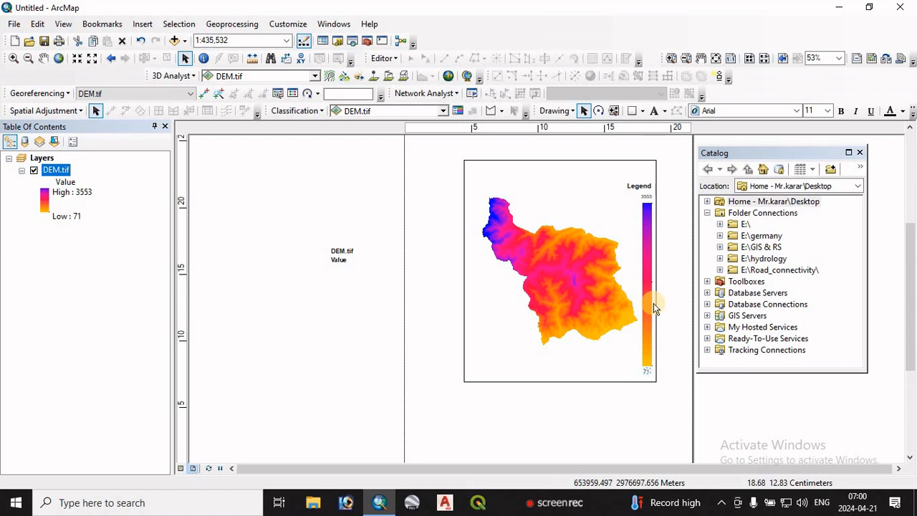
Step: Delete the customized legend elements from the layout
{"action": "key", "text": "Delete"}
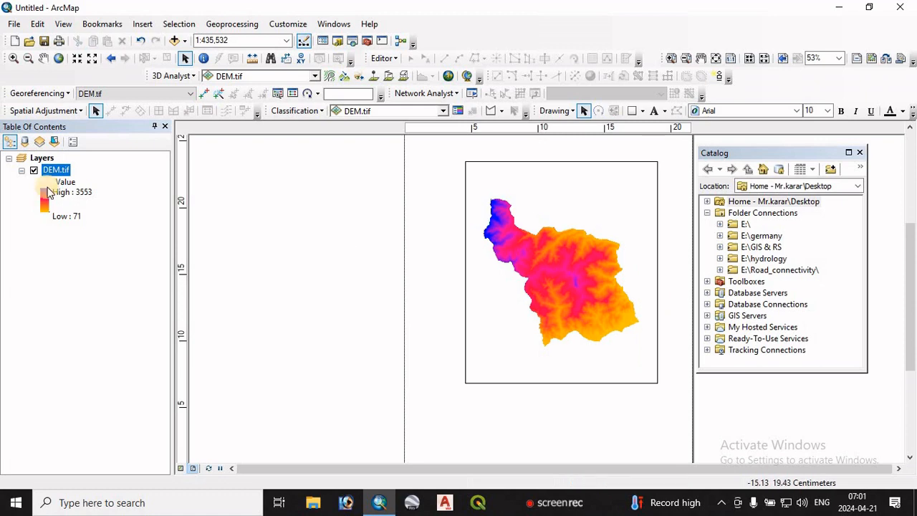
Step: Switch the DEM.tif symbology from stretched to classified with 6 classes
{"action": "right_click", "coordinate": [53, 170]}
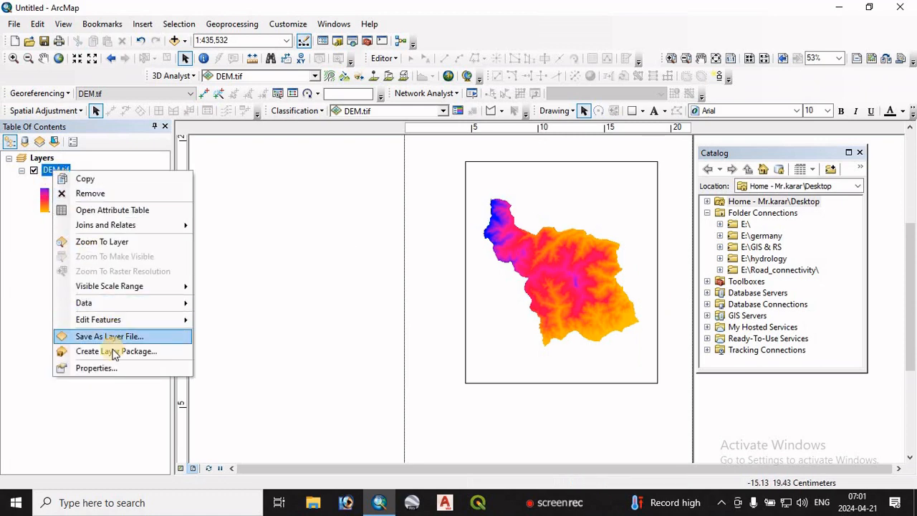
{"action": "left_click", "coordinate": [97, 368]}
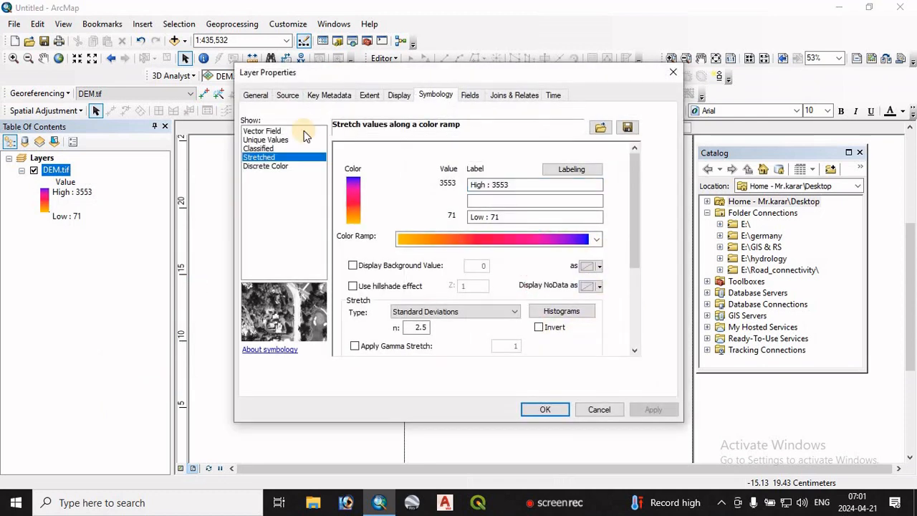
{"action": "left_click", "coordinate": [262, 148]}
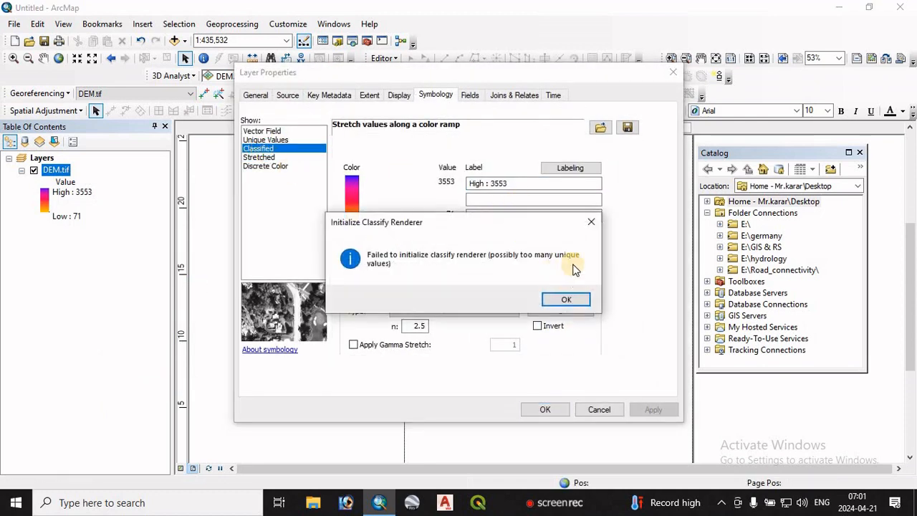
{"action": "left_click", "coordinate": [563, 301]}
{"action": "left_click", "coordinate": [546, 190]}
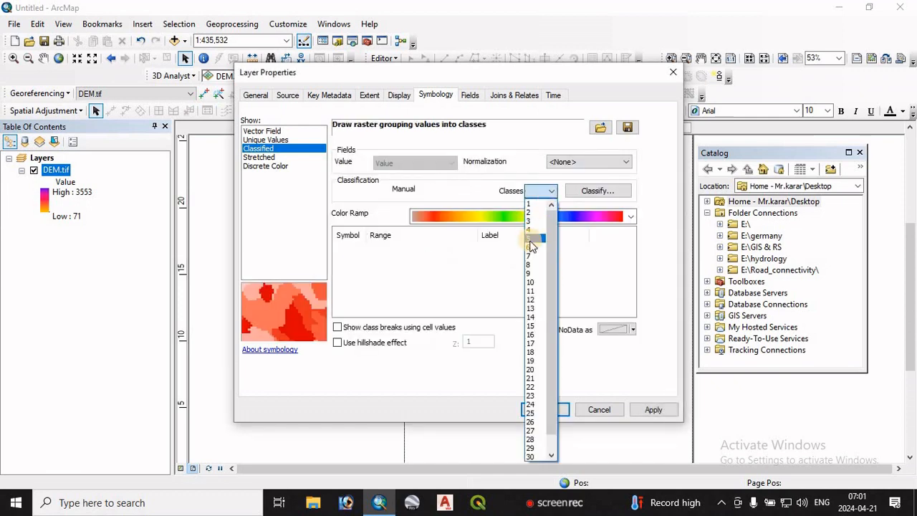
{"action": "left_click", "coordinate": [534, 248]}
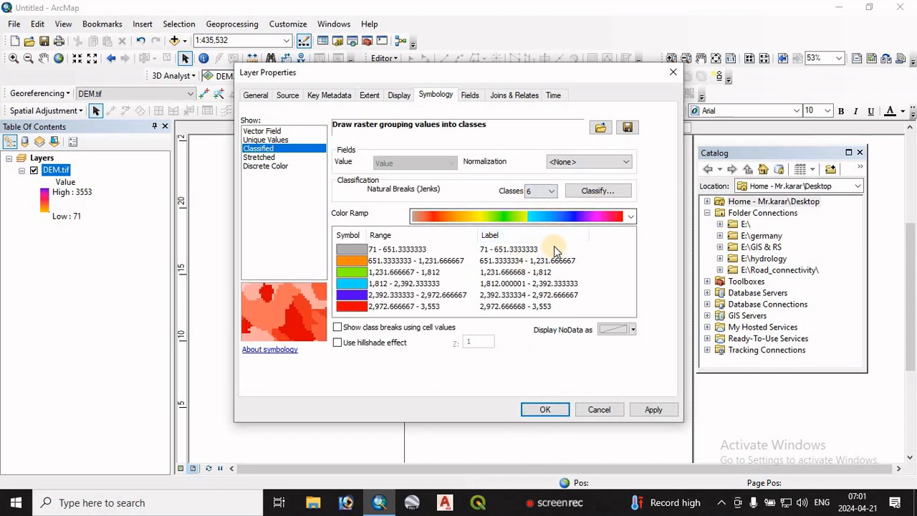
Step: Format the class labels to 2 decimal places and apply the classified symbology to the DEM.tif layer
{"action": "left_click", "coordinate": [528, 239]}
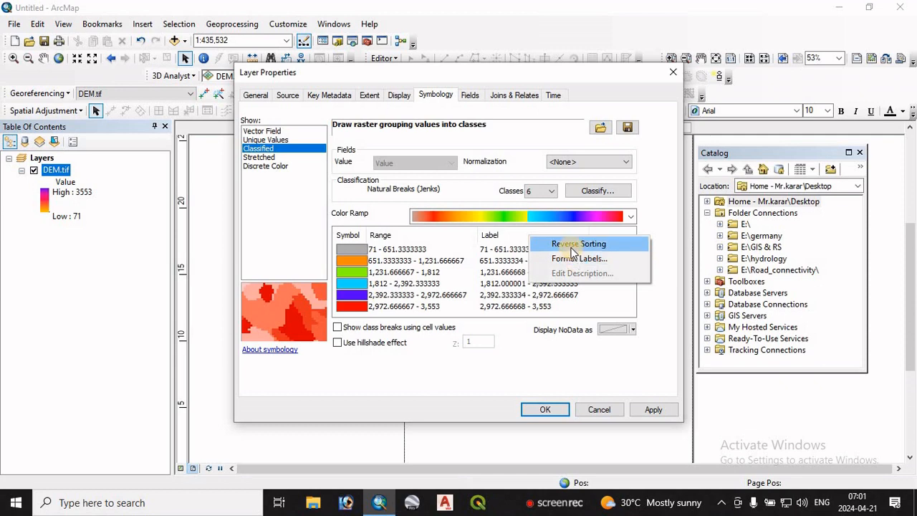
{"action": "left_click", "coordinate": [568, 261]}
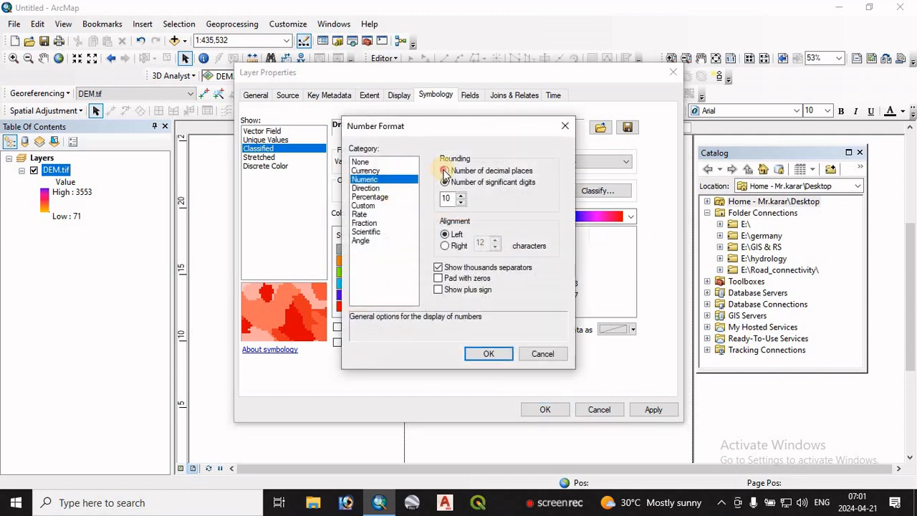
{"action": "left_click", "coordinate": [444, 171]}
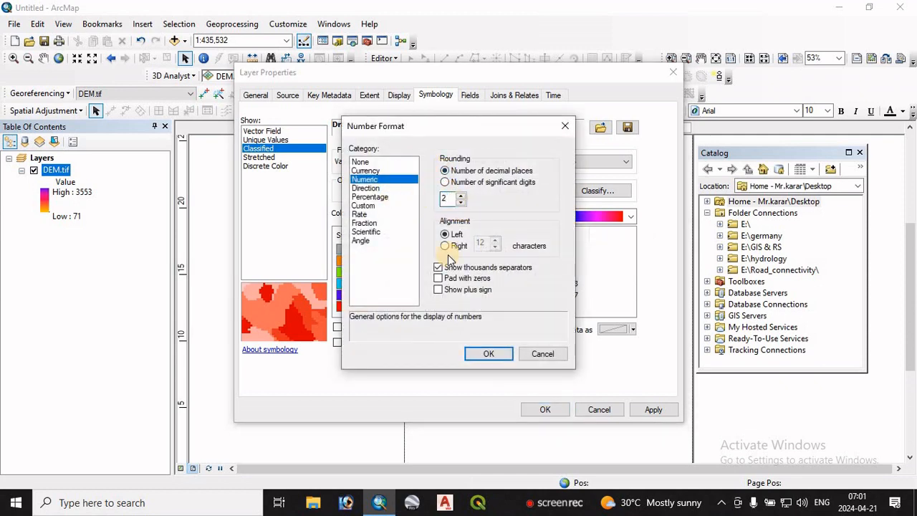
{"action": "left_click", "coordinate": [488, 354]}
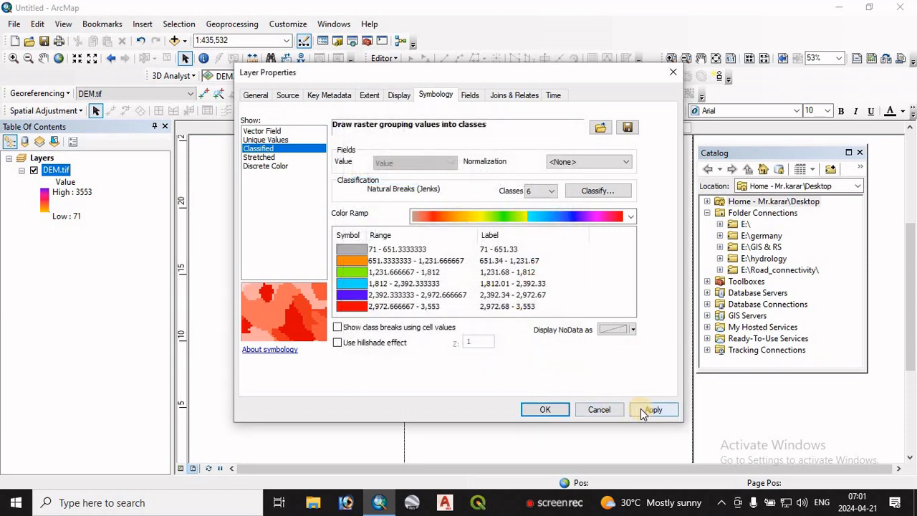
{"action": "left_click", "coordinate": [643, 413]}
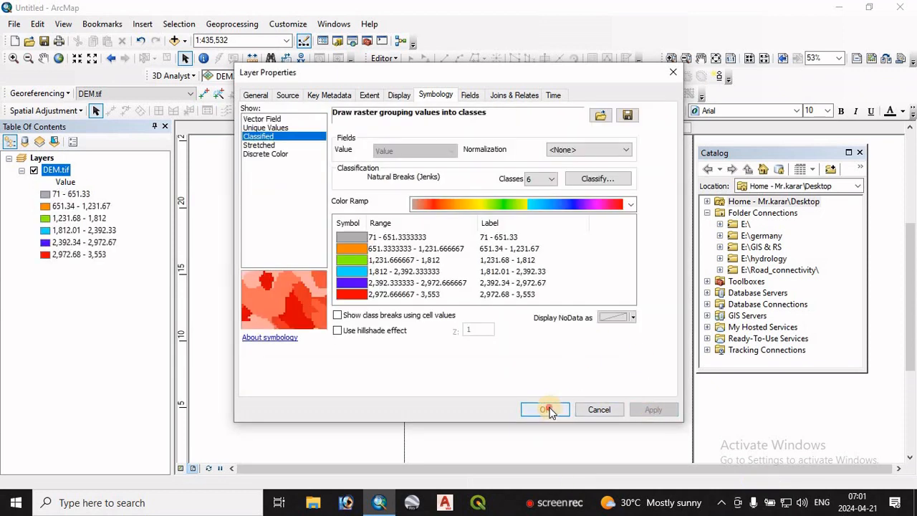
{"action": "left_click", "coordinate": [547, 410]}
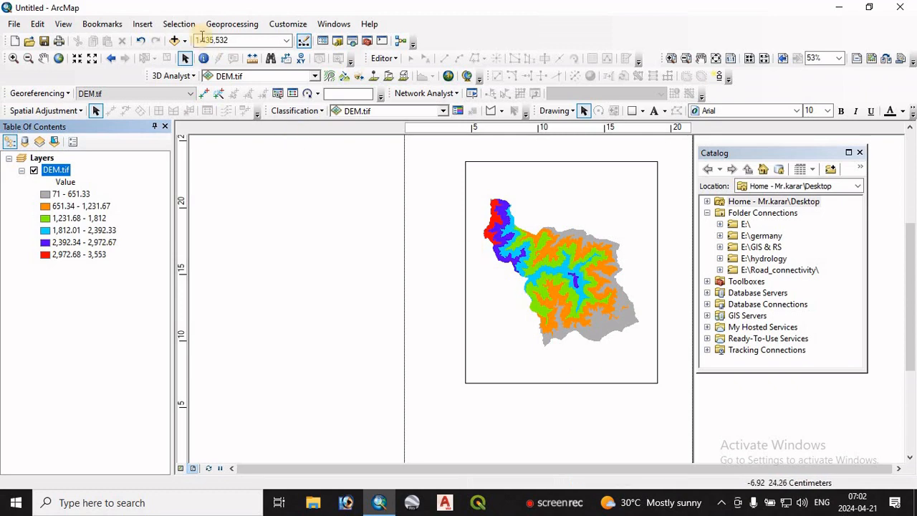
Step: Insert a one-column legend for the classified DEM.tif layer, keeping the wizard's default settings
{"action": "left_click", "coordinate": [146, 25]}
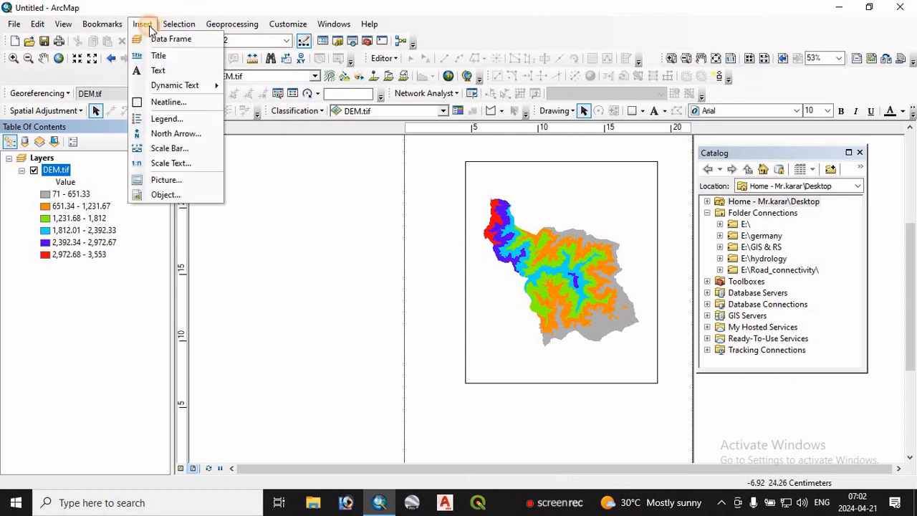
{"action": "left_click", "coordinate": [162, 121]}
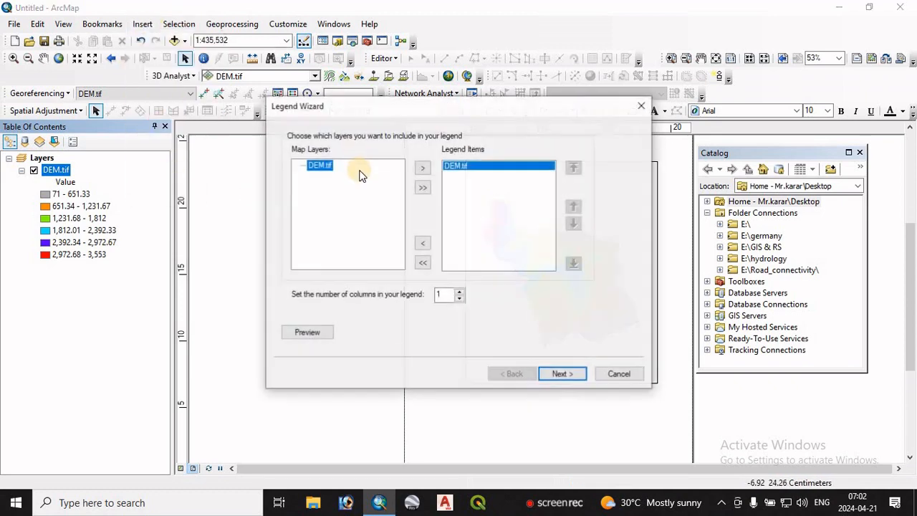
{"action": "left_click", "coordinate": [560, 374]}
{"action": "left_click", "coordinate": [560, 374]}
{"action": "left_click", "coordinate": [558, 374]}
{"action": "left_click", "coordinate": [559, 374]}
{"action": "left_click", "coordinate": [558, 374]}
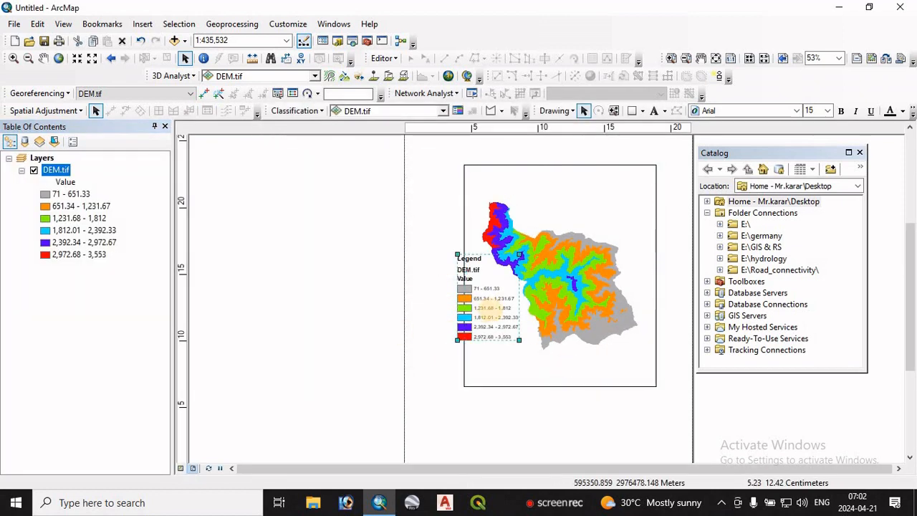
Step: Move the legend off the page beside the map and select the Horizontal Bar with Heading, Labels, and Description style for DEM.tif
{"action": "left_click_drag", "start_coordinate": [491, 313], "coordinate": [315, 283]}
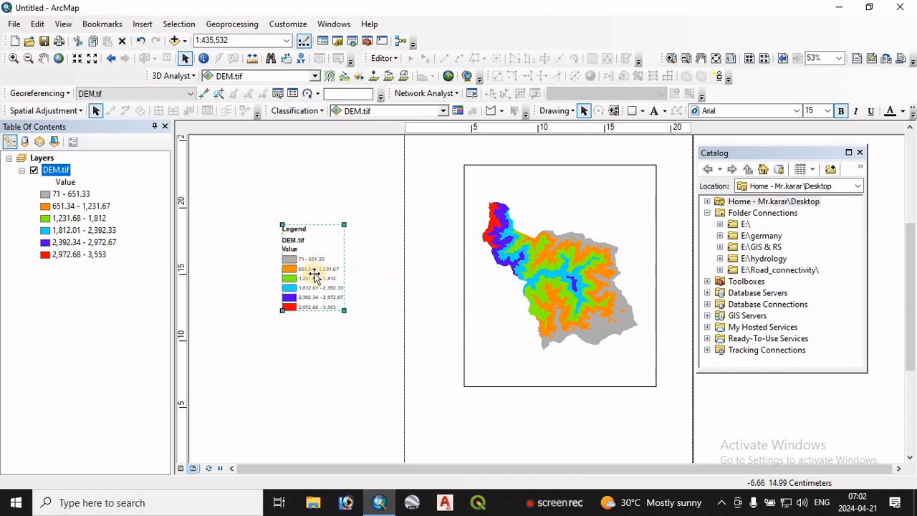
{"action": "right_click", "coordinate": [305, 271]}
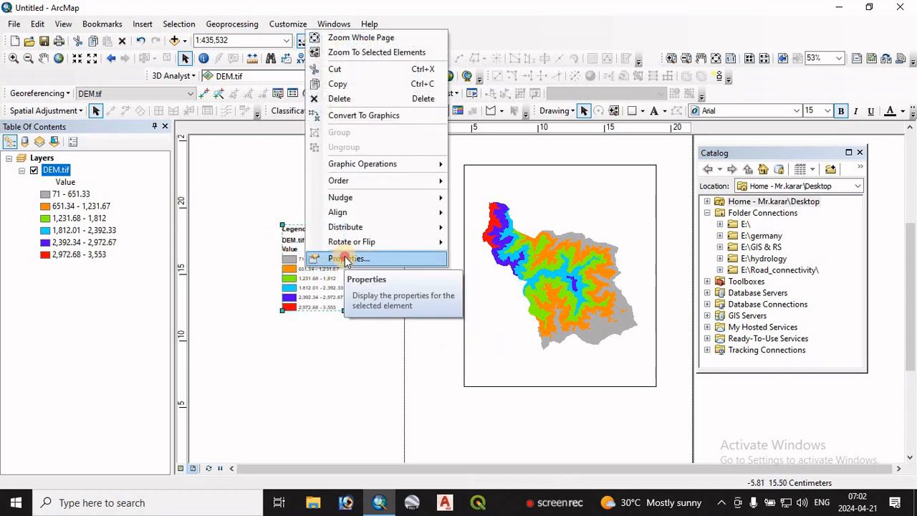
{"action": "left_click", "coordinate": [344, 256]}
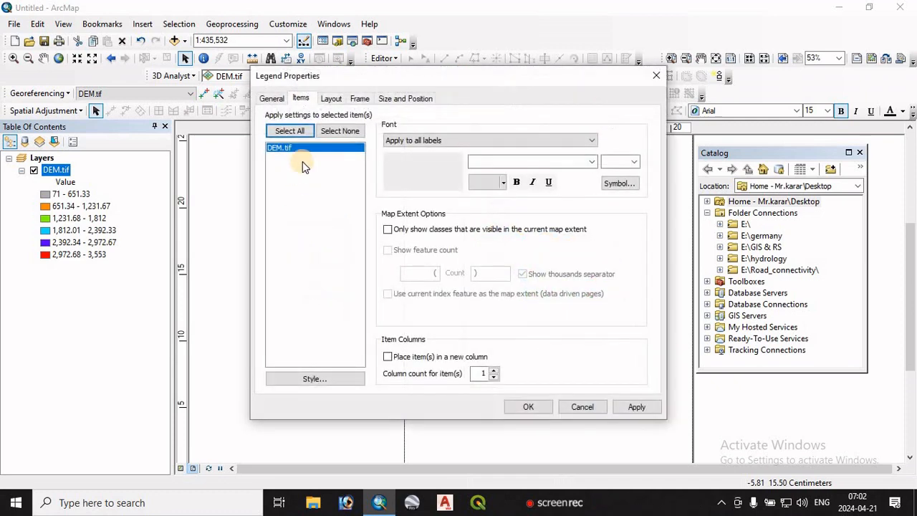
{"action": "left_click", "coordinate": [283, 149]}
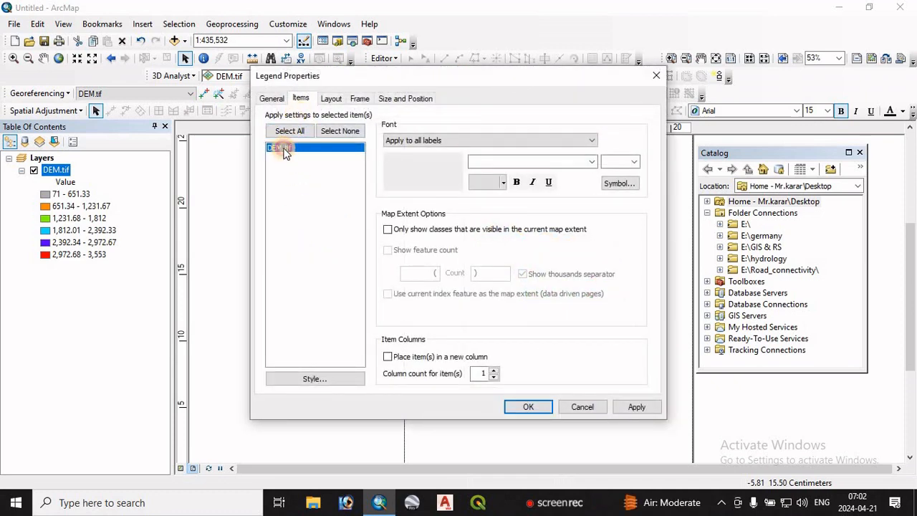
{"action": "left_click", "coordinate": [312, 379]}
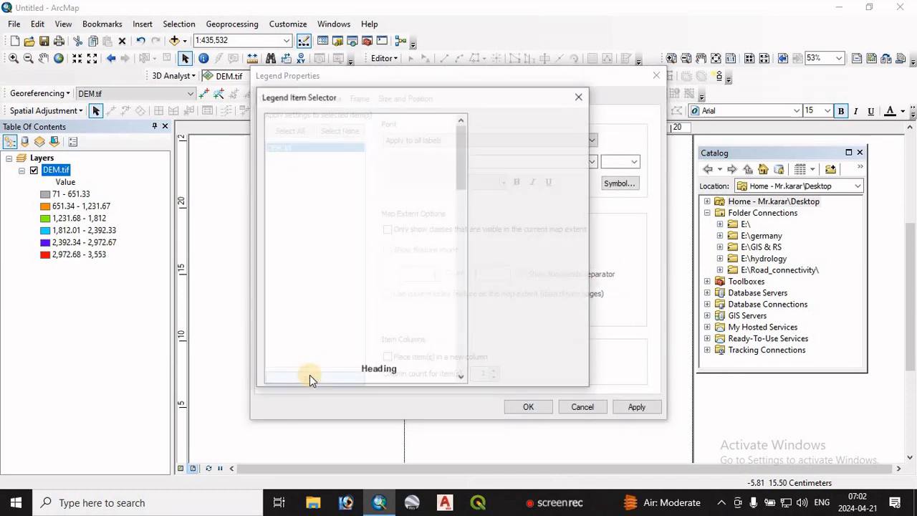
{"action": "left_click", "coordinate": [302, 165]}
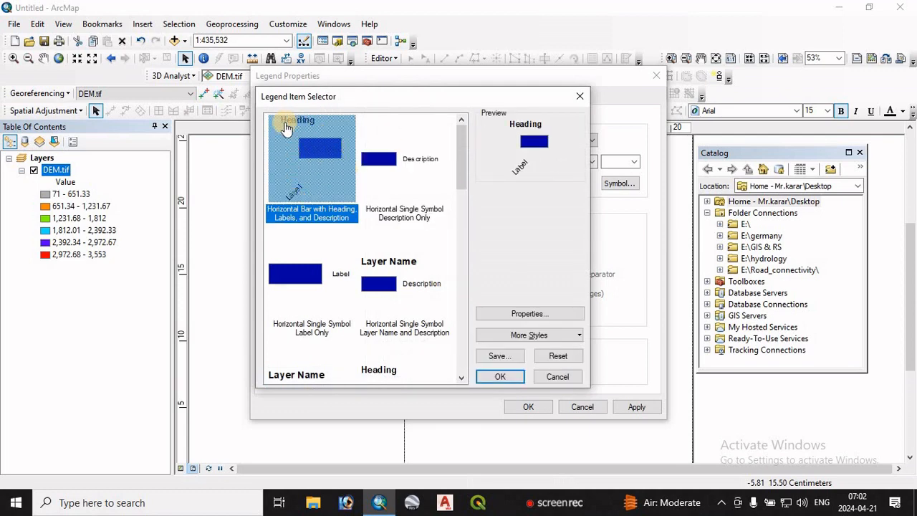
Step: Set the angle of text below the bar to 90 degrees and apply the horizontal bar style to the legend
{"action": "left_click", "coordinate": [518, 315]}
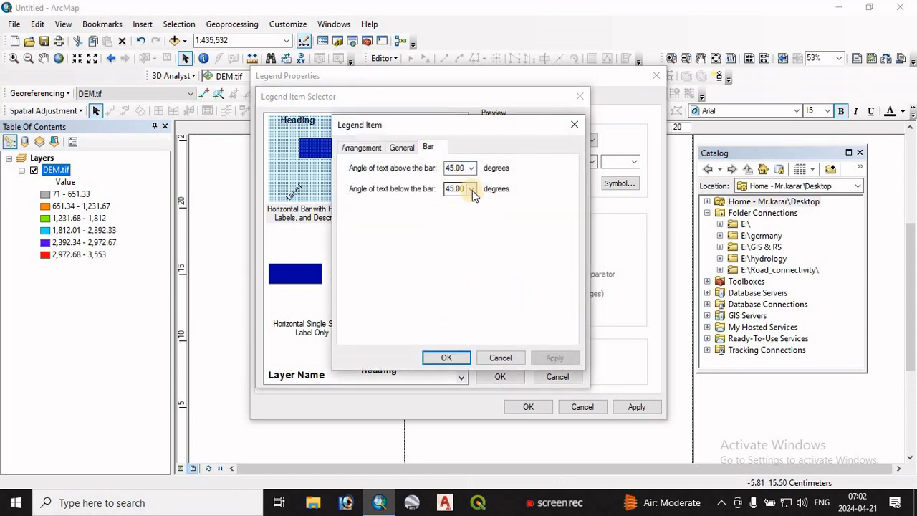
{"action": "left_click", "coordinate": [472, 189]}
{"action": "left_click", "coordinate": [450, 226]}
{"action": "left_click", "coordinate": [555, 358]}
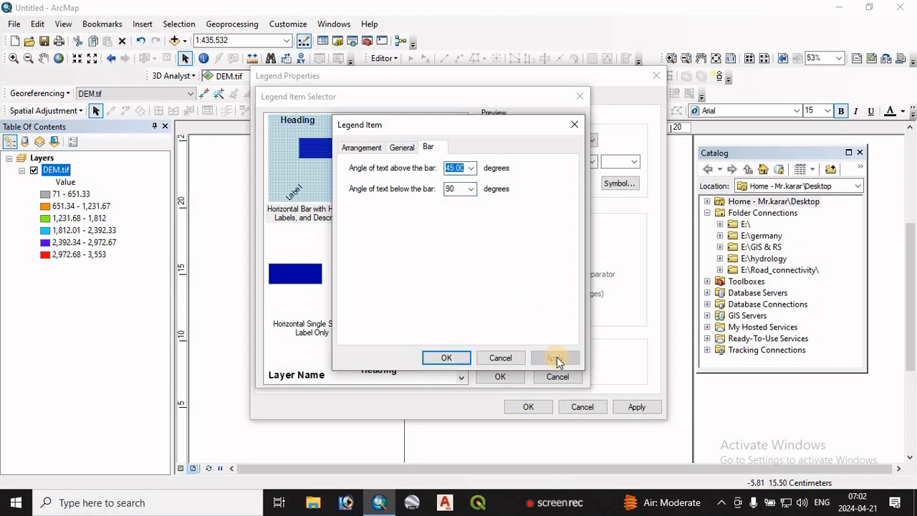
{"action": "left_click", "coordinate": [456, 358]}
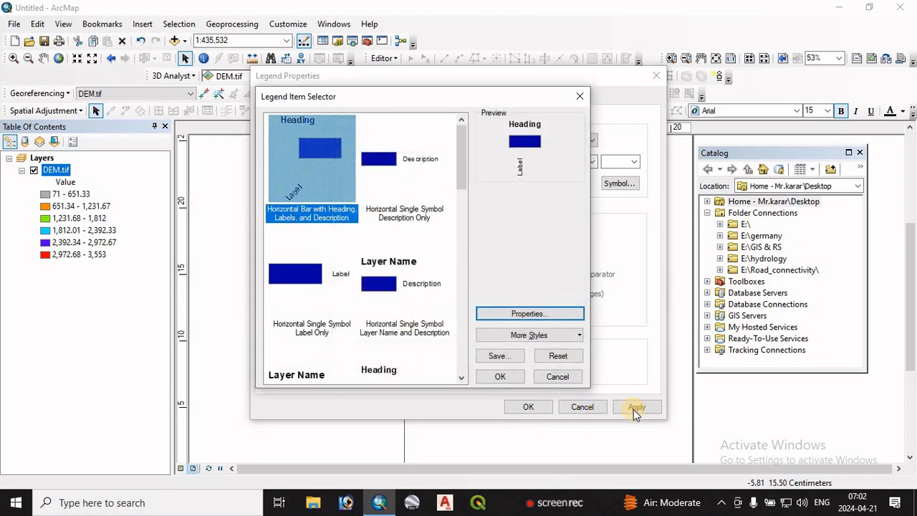
{"action": "left_click", "coordinate": [499, 376]}
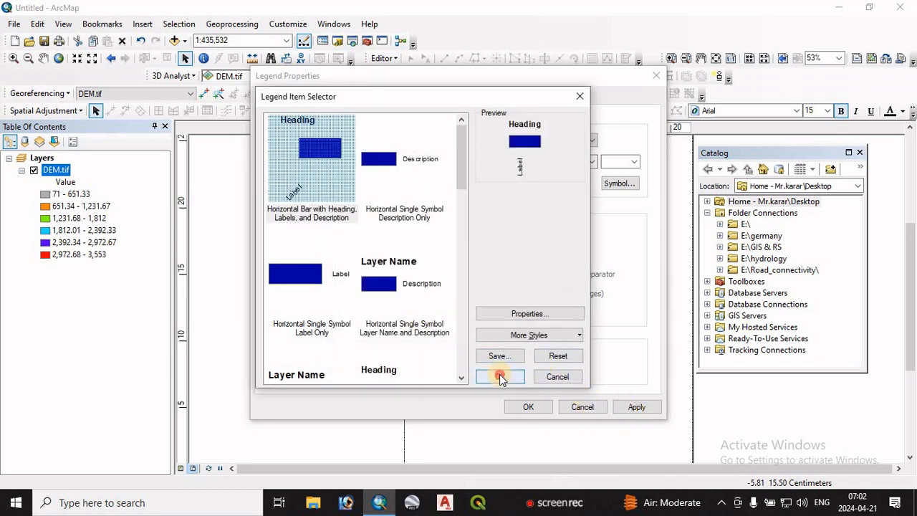
{"action": "left_click", "coordinate": [630, 408]}
{"action": "left_click", "coordinate": [543, 407]}
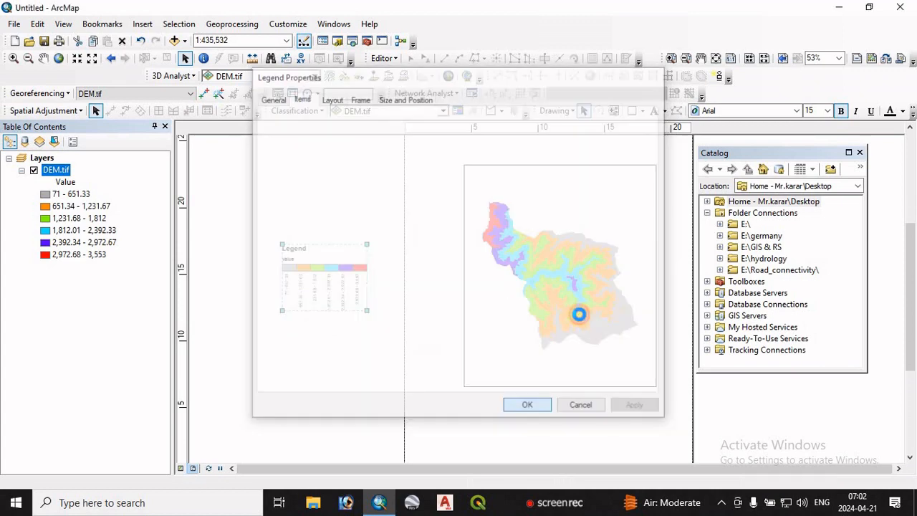
Step: Convert the horizontal legend to graphics and ungroup it into separate elements
{"action": "right_click", "coordinate": [301, 256]}
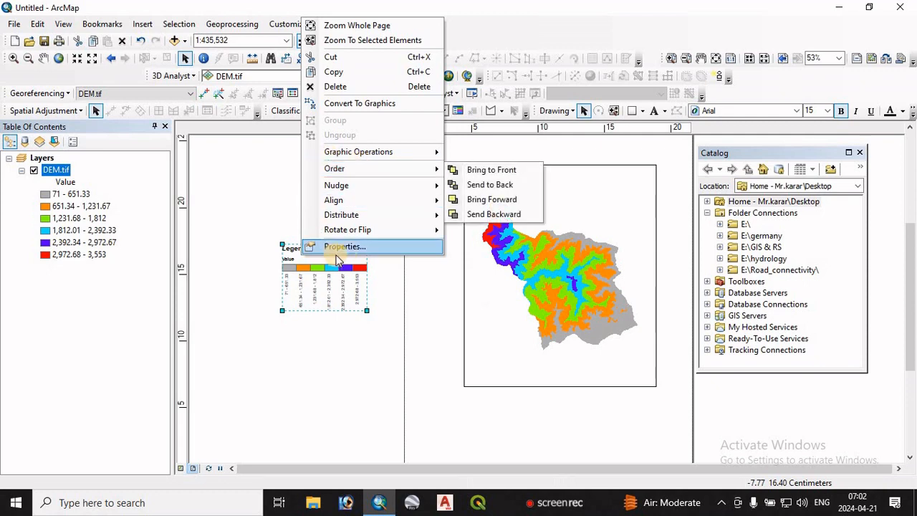
{"action": "left_click", "coordinate": [358, 104]}
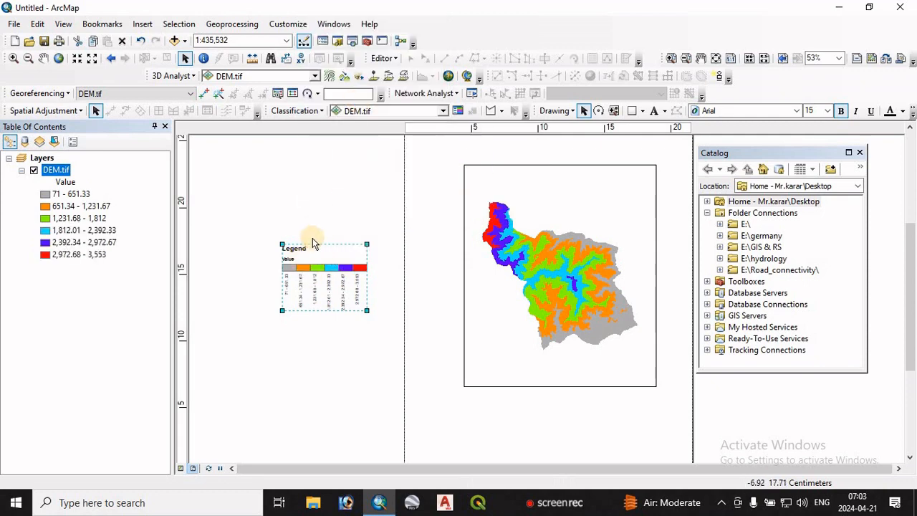
{"action": "scroll", "coordinate": [313, 242], "scroll_direction": "down", "scroll_amount": 4}
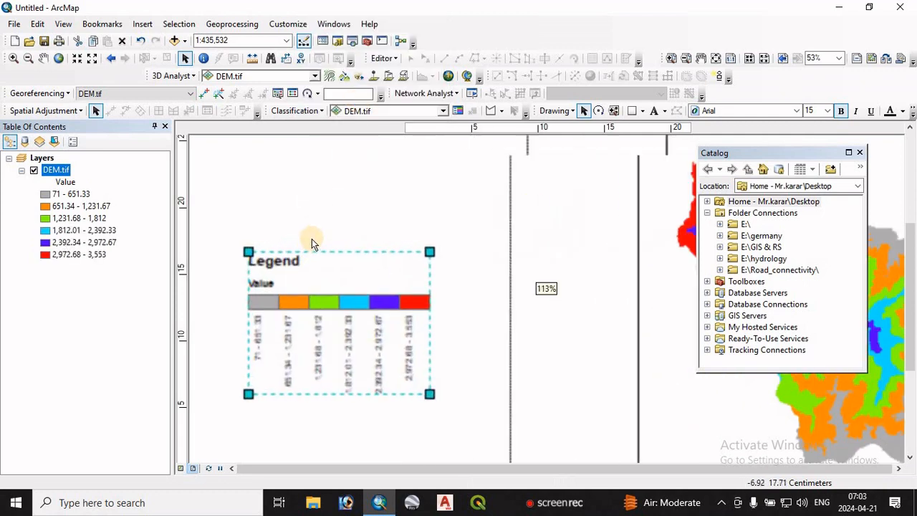
{"action": "right_click", "coordinate": [278, 282]}
{"action": "left_click", "coordinate": [333, 319]}
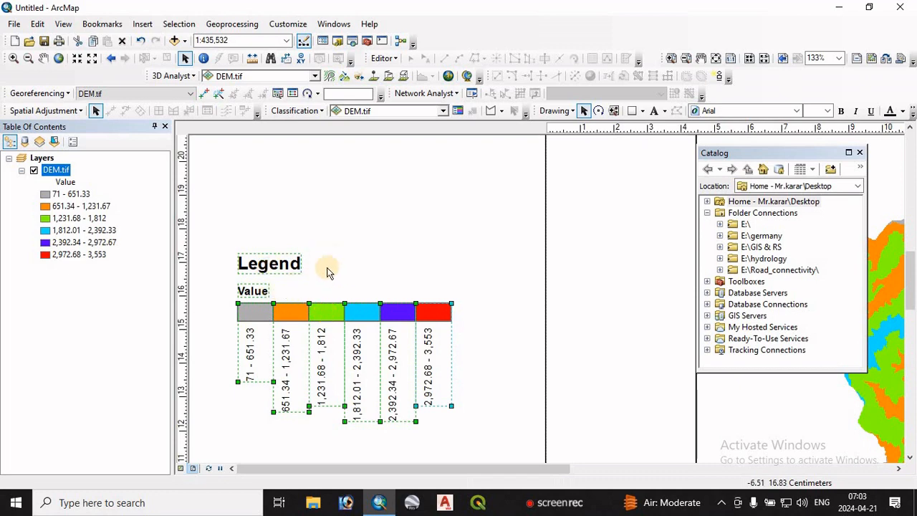
Step: Remove the Value heading and move the Legend title to just above the middle of the colour bar
{"action": "left_click", "coordinate": [303, 269]}
{"action": "left_click", "coordinate": [280, 264]}
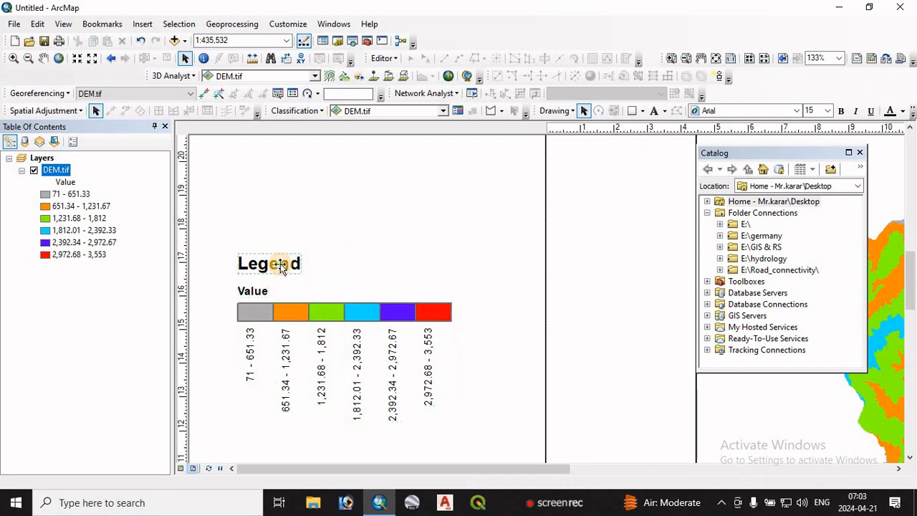
{"action": "left_click_drag", "start_coordinate": [365, 294], "coordinate": [352, 293]}
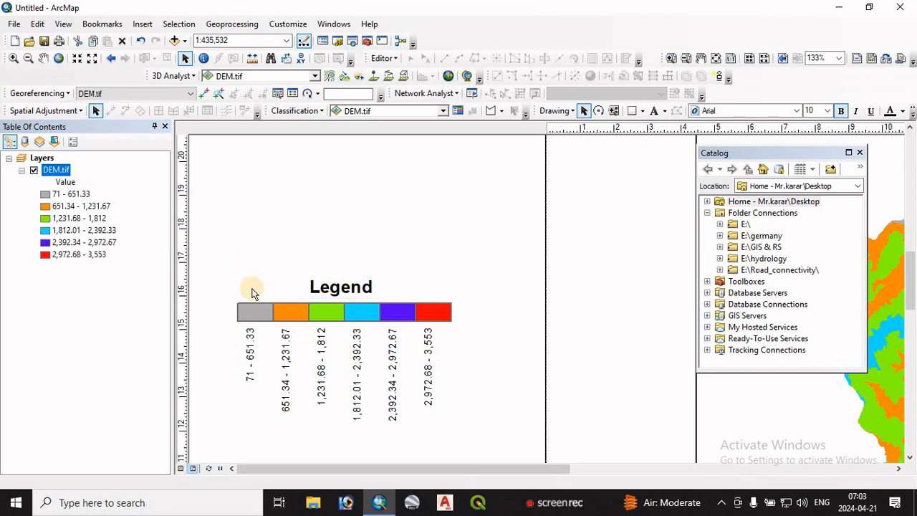
Step: Ungroup the 71 - 651.33 label from its gray patch and rotate the label right so it reads horizontally
{"action": "right_click", "coordinate": [252, 348]}
{"action": "left_click", "coordinate": [295, 231]}
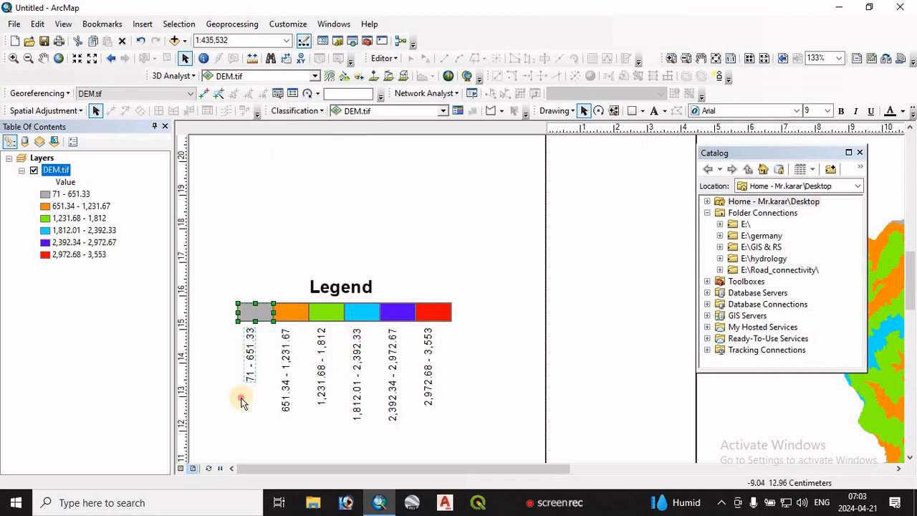
{"action": "right_click", "coordinate": [249, 360]}
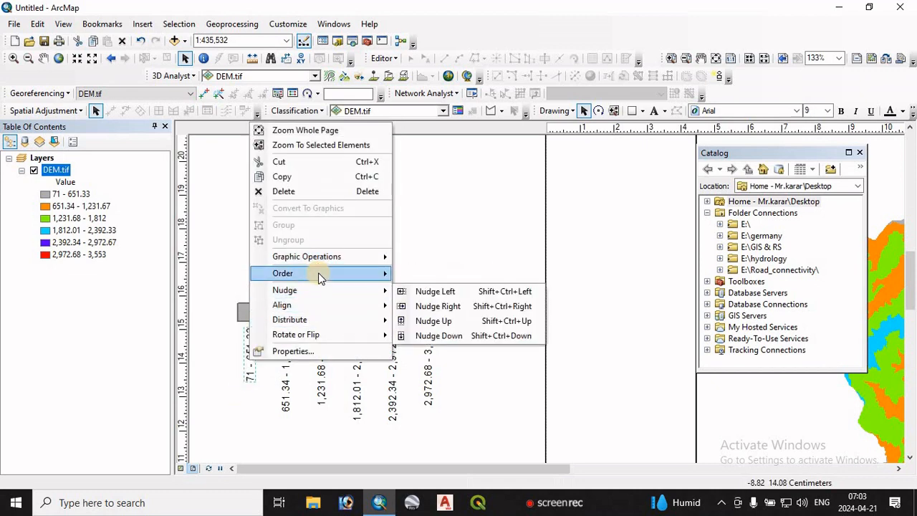
{"action": "mouse_move", "coordinate": [397, 338]}
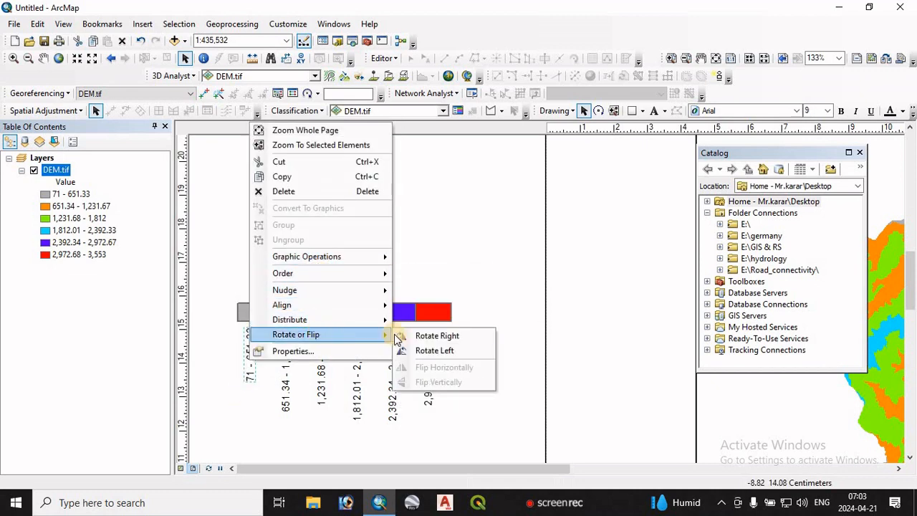
{"action": "left_click", "coordinate": [437, 335]}
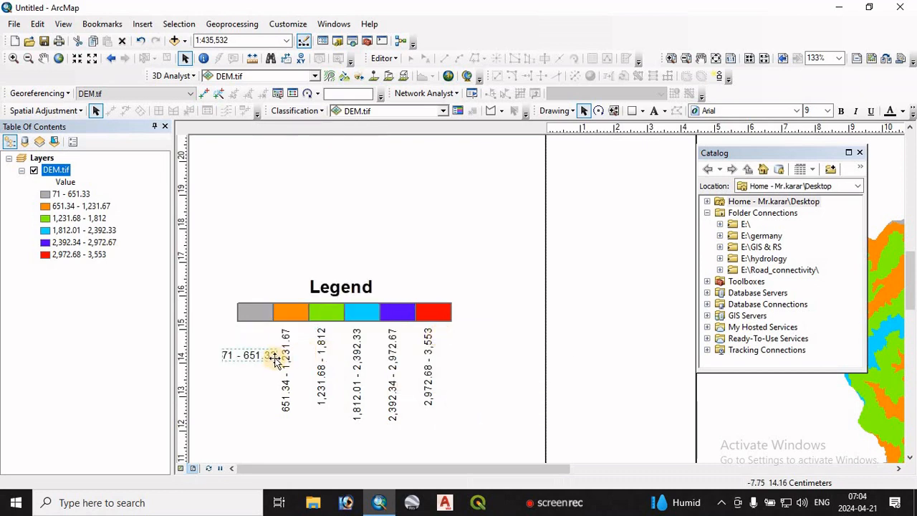
Step: Change the gray class label's text to 651.33 and place it just below the boundary between the gray and orange patches
{"action": "left_click", "coordinate": [253, 391]}
{"action": "left_click_drag", "start_coordinate": [250, 358], "coordinate": [249, 336]}
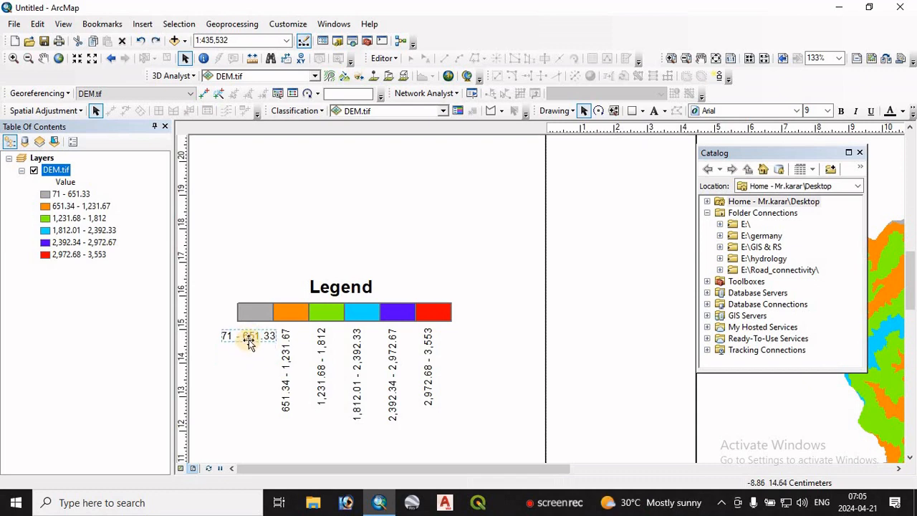
{"action": "right_click", "coordinate": [248, 334]}
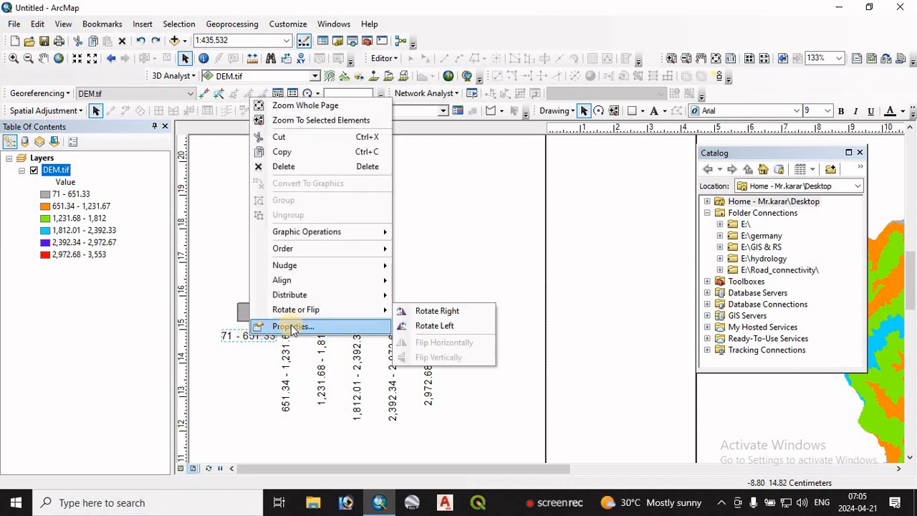
{"action": "left_click", "coordinate": [292, 325]}
{"action": "type", "text": "651.33"}
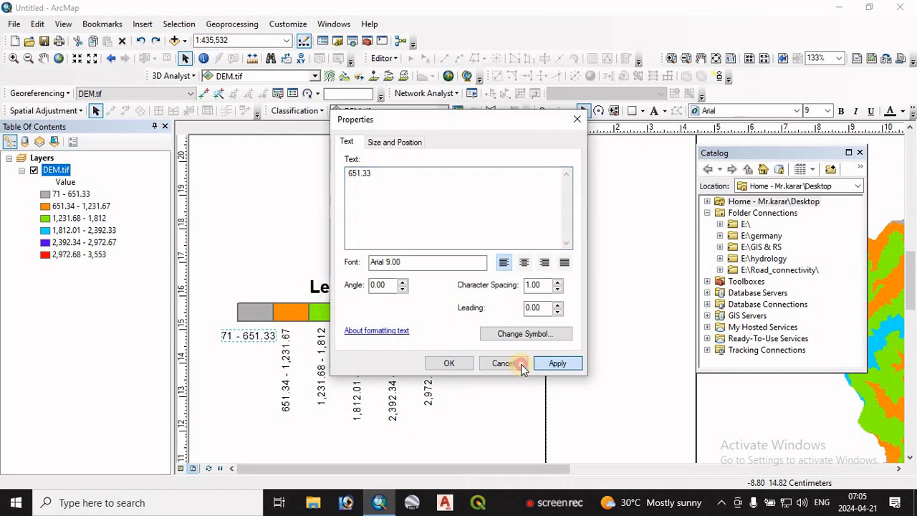
{"action": "left_click", "coordinate": [557, 364]}
{"action": "left_click", "coordinate": [448, 363]}
{"action": "left_click_drag", "start_coordinate": [232, 336], "coordinate": [266, 331]}
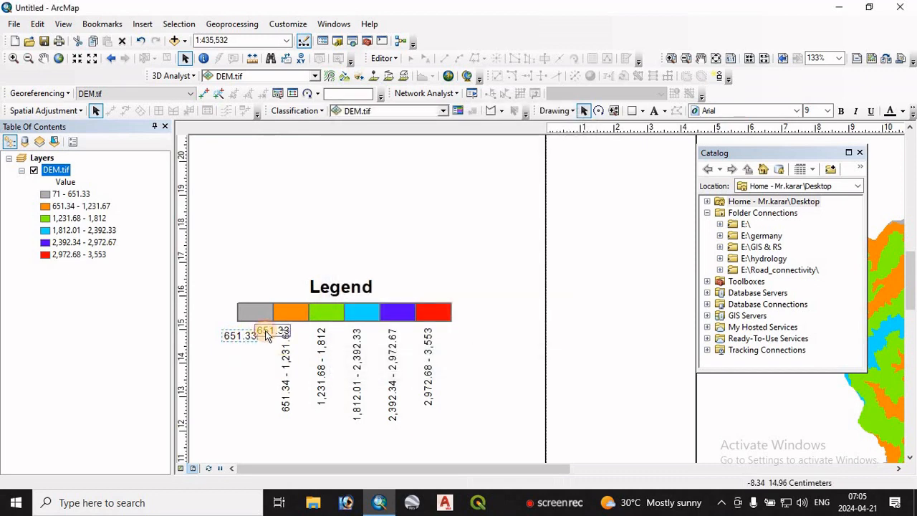
Step: Ungroup the 651.34 - 1,231.67 label from its orange patch
{"action": "left_click", "coordinate": [289, 386]}
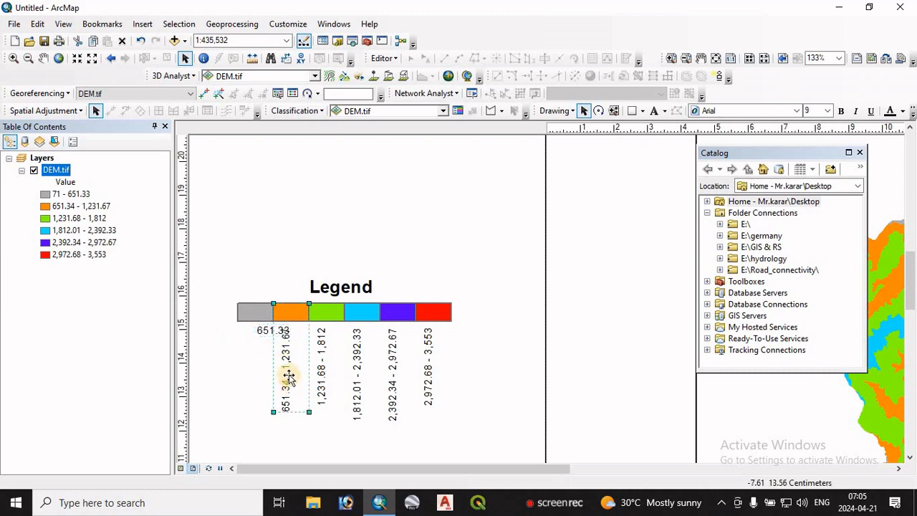
{"action": "right_click", "coordinate": [284, 374]}
{"action": "left_click", "coordinate": [330, 252]}
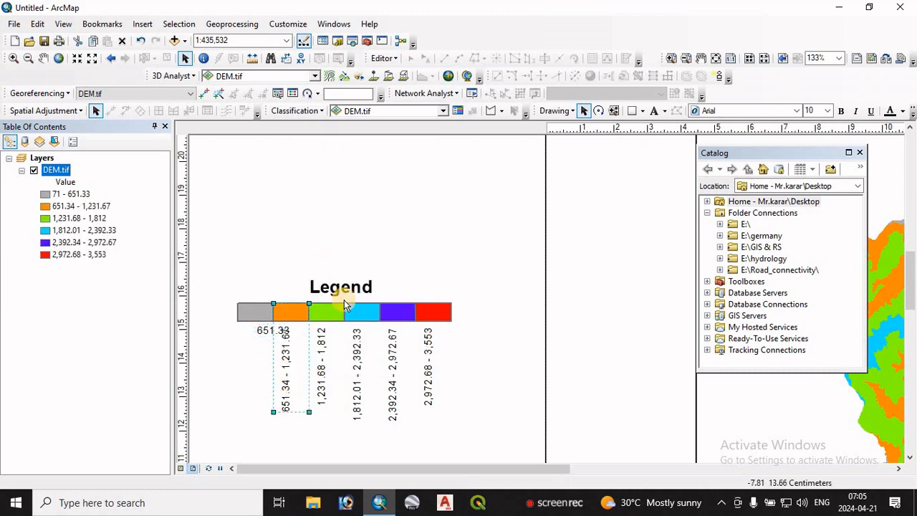
{"action": "right_click", "coordinate": [283, 366]}
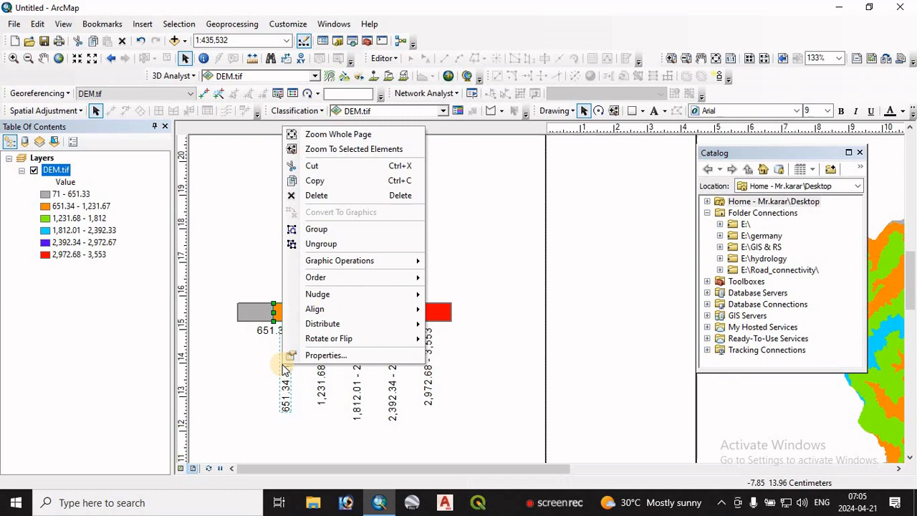
{"action": "left_click", "coordinate": [321, 353]}
{"action": "left_click", "coordinate": [575, 134]}
Step: Change the orange class label's text to 1,231.67
{"action": "right_click", "coordinate": [285, 388]}
{"action": "left_click", "coordinate": [323, 377]}
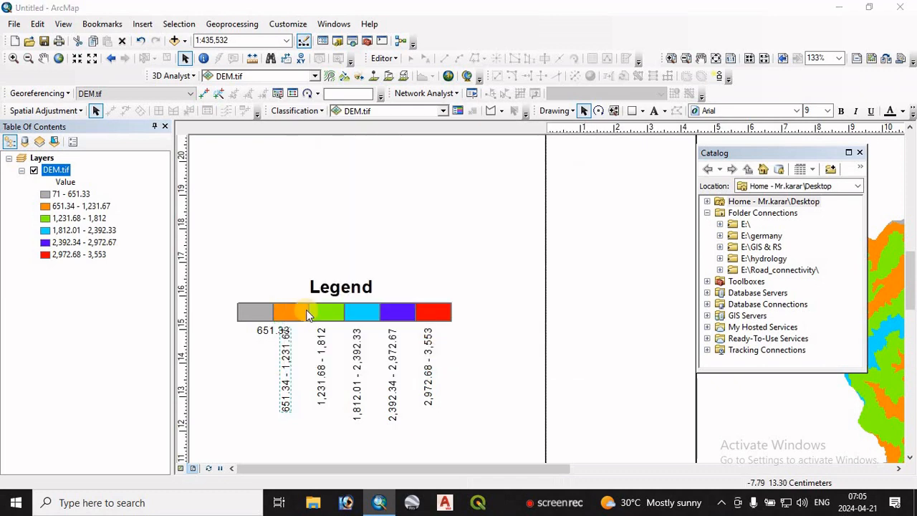
{"action": "left_click_drag", "start_coordinate": [374, 175], "coordinate": [324, 176]}
{"action": "key", "text": "Delete"}
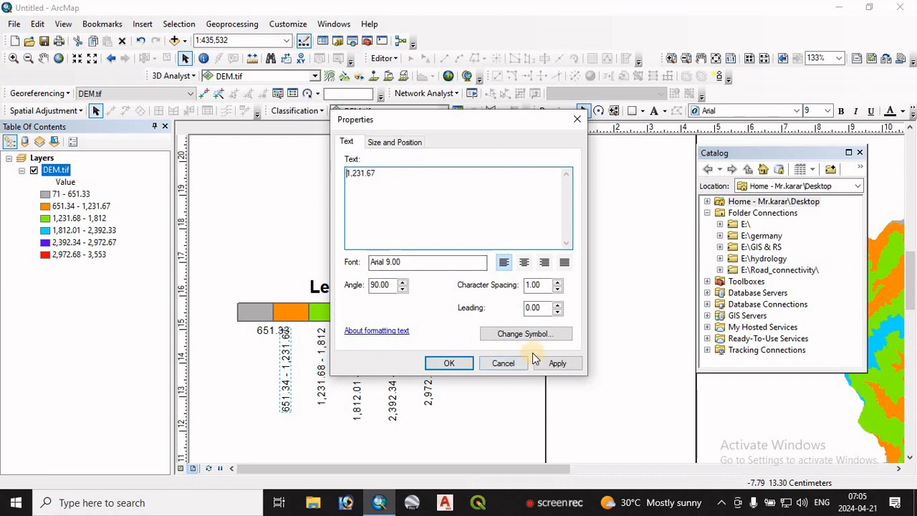
{"action": "left_click", "coordinate": [548, 362]}
{"action": "left_click", "coordinate": [457, 366]}
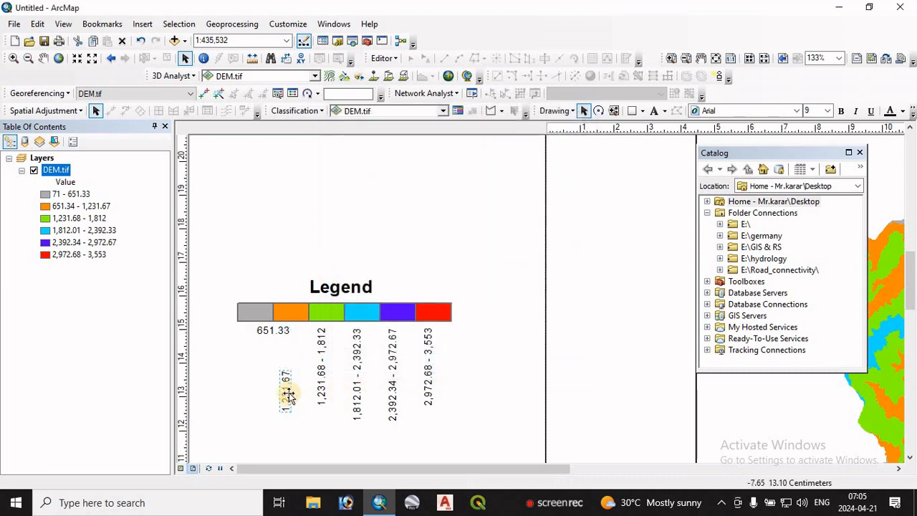
Step: Rotate the 1,231.67 label right and place it just below the boundary between the orange and green patches
{"action": "right_click", "coordinate": [285, 395]}
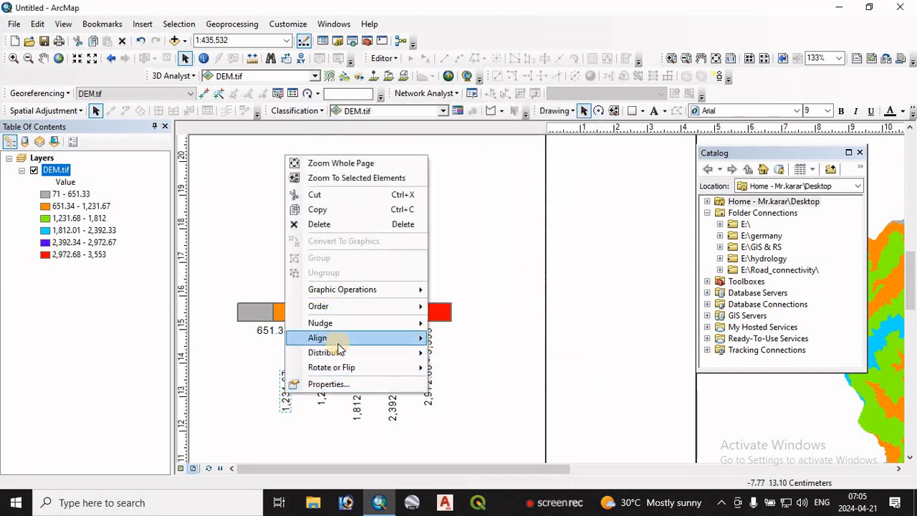
{"action": "mouse_move", "coordinate": [350, 366]}
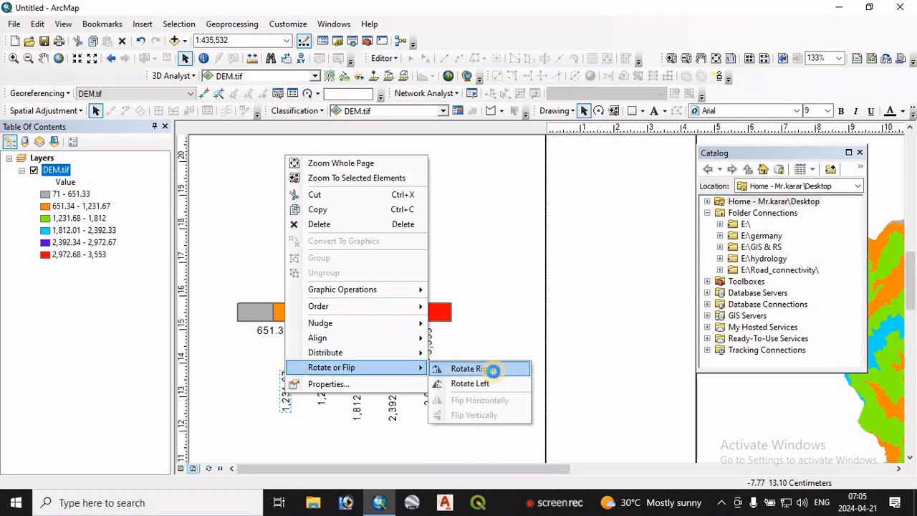
{"action": "left_click", "coordinate": [491, 369]}
{"action": "left_click_drag", "start_coordinate": [291, 394], "coordinate": [319, 336]}
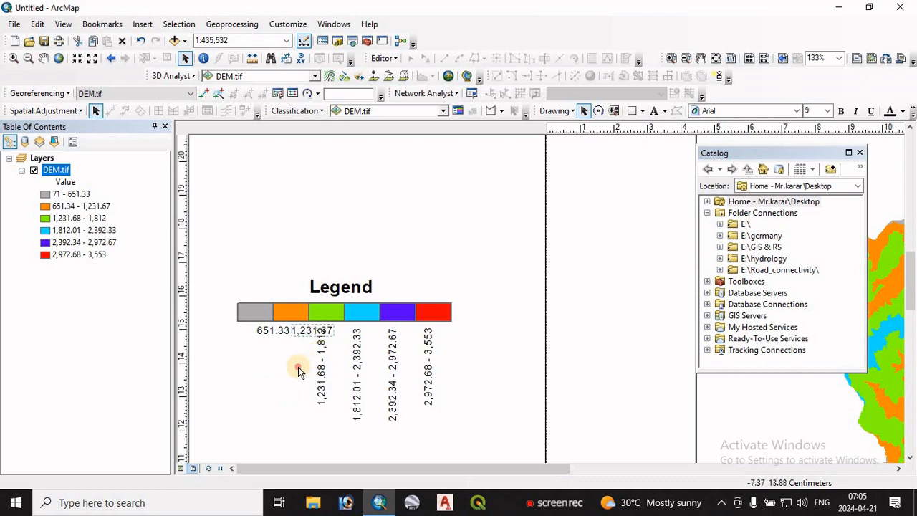
{"action": "left_click", "coordinate": [299, 368]}
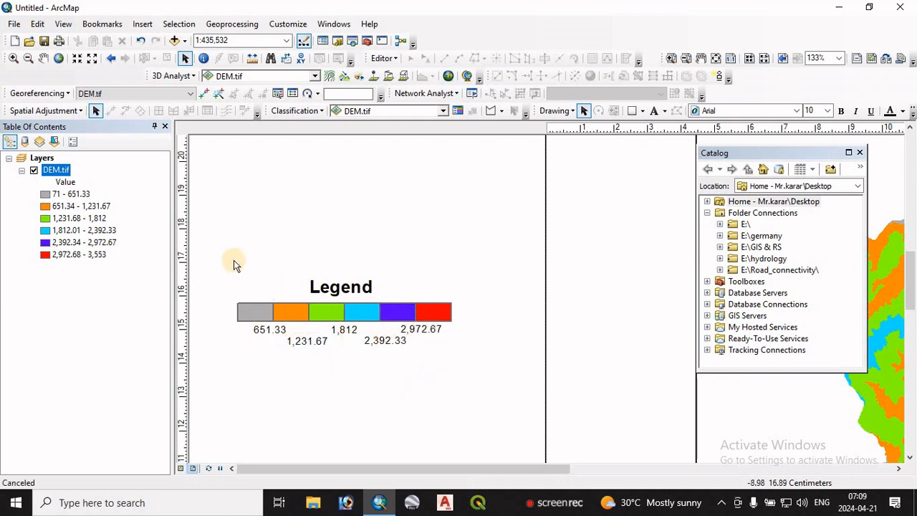
Step: Group the Legend title, the six colour patches and all the break value labels into one element
{"action": "left_click_drag", "start_coordinate": [214, 257], "coordinate": [483, 365]}
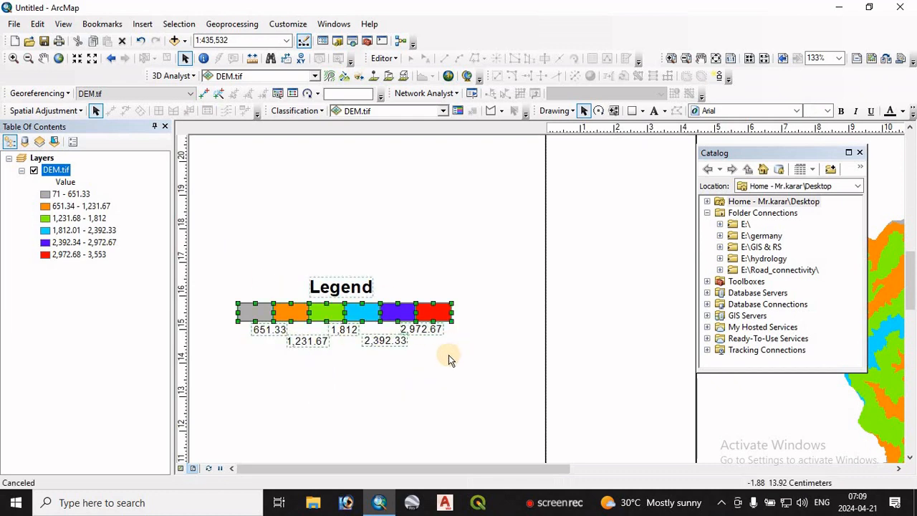
{"action": "right_click", "coordinate": [336, 294]}
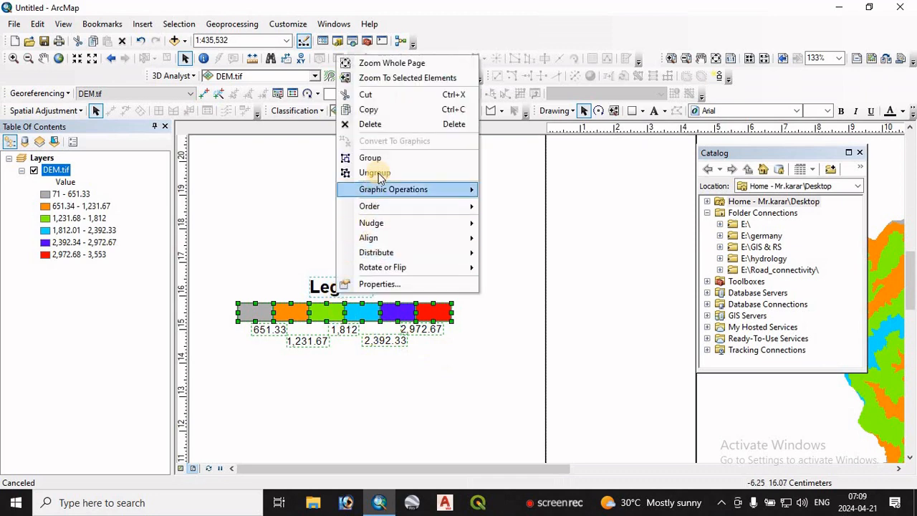
{"action": "left_click", "coordinate": [376, 156]}
{"action": "left_click", "coordinate": [345, 291]}
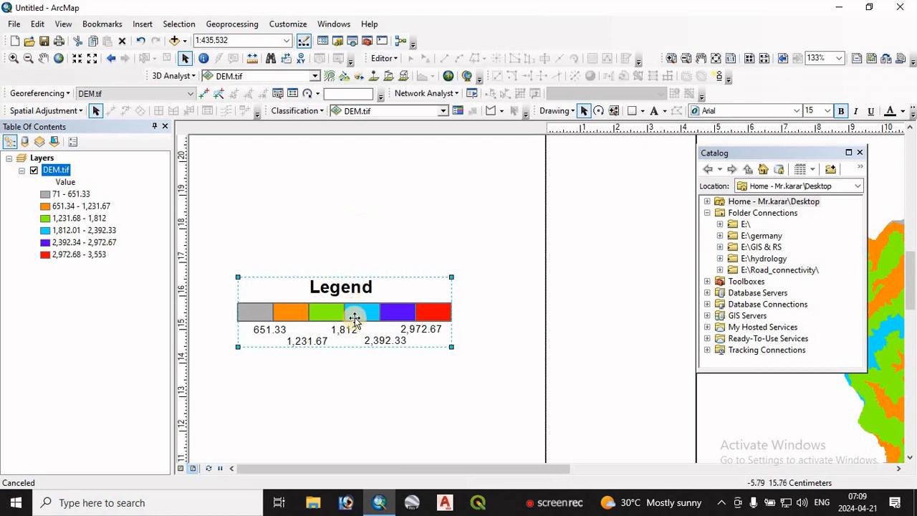
Step: Move the grouped legend into the map frame, placing it in the frame's lower-left corner below the DEM
{"action": "scroll", "coordinate": [416, 356], "scroll_direction": "down", "scroll_amount": 6}
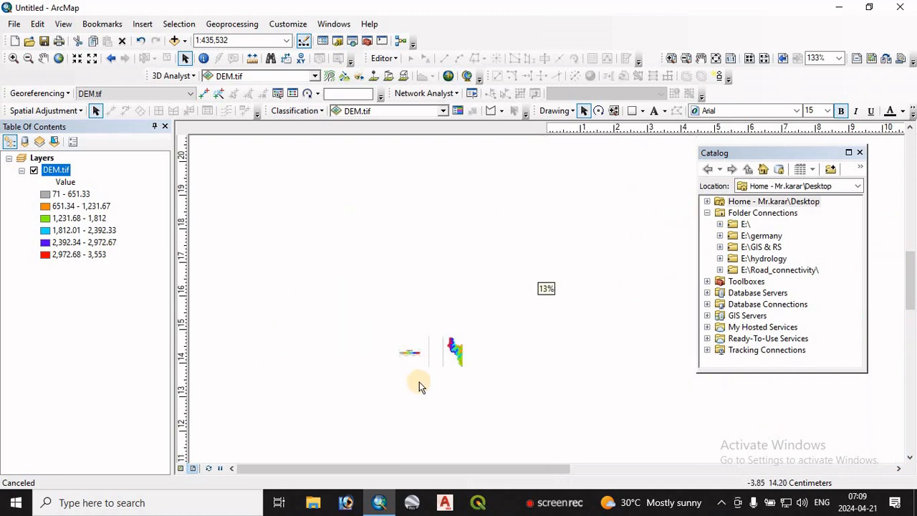
{"action": "scroll", "coordinate": [403, 358], "scroll_direction": "up", "scroll_amount": 6}
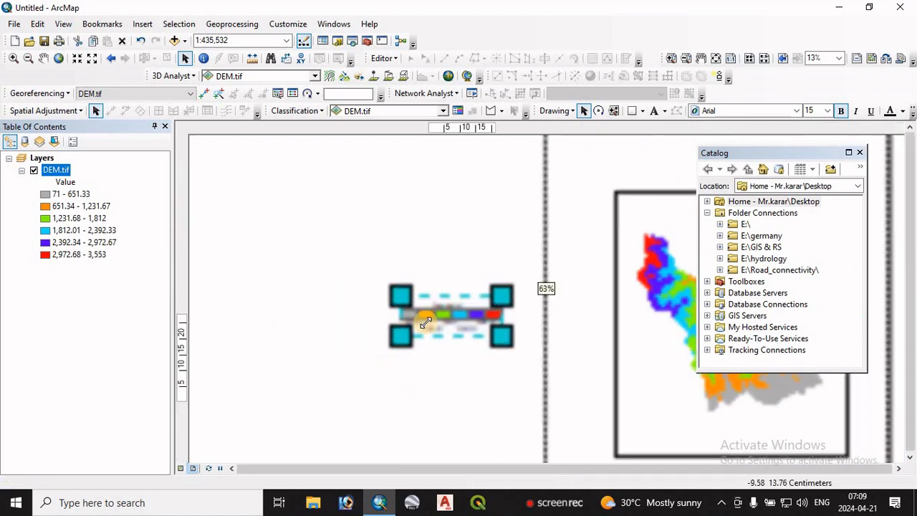
{"action": "left_click_drag", "start_coordinate": [434, 322], "coordinate": [666, 430]}
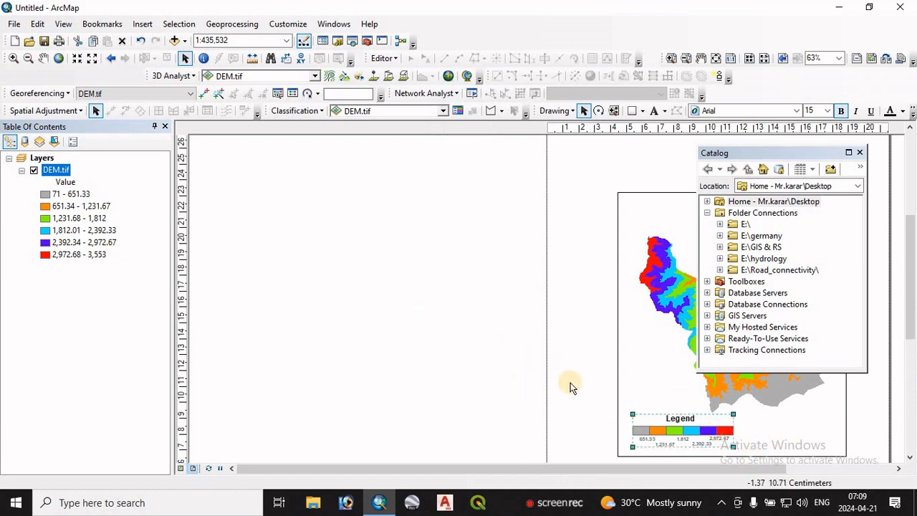